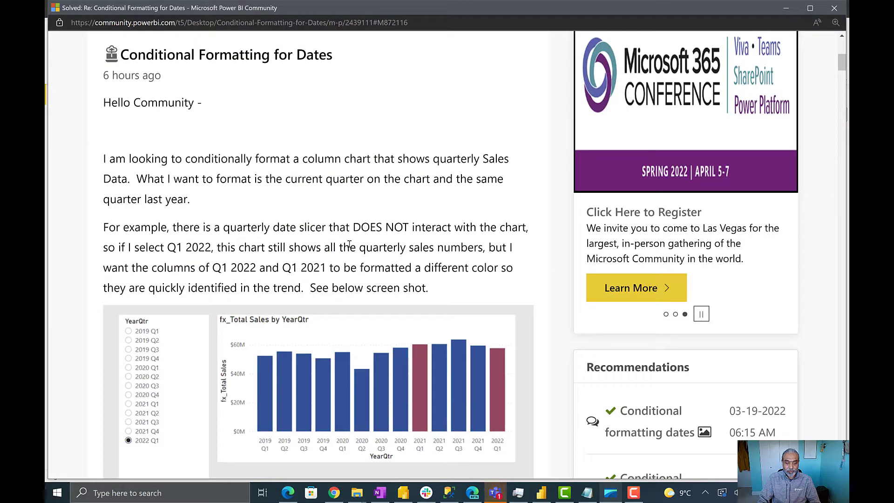
scroll(276, 181, down, 2)
scroll(242, 72, up, 2)
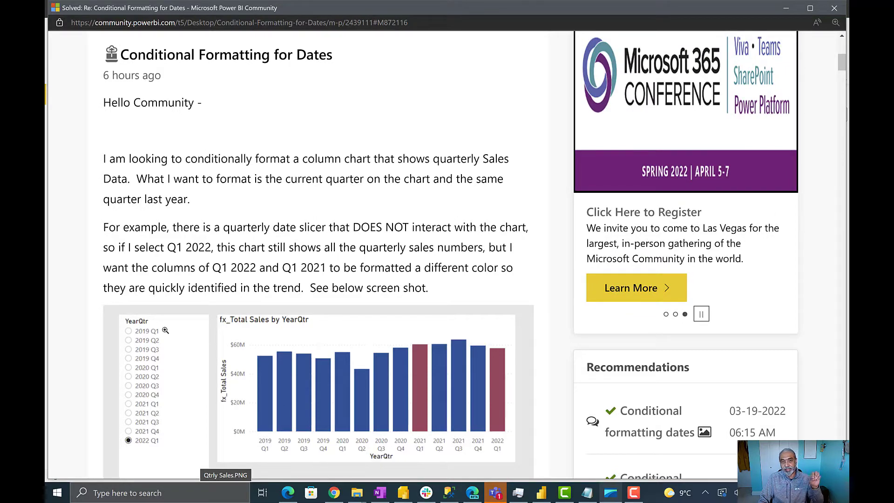
Step: Switch to Power BI Desktop and add the Calendar table's Quarter field to the blank report page
key(alt+Tab)
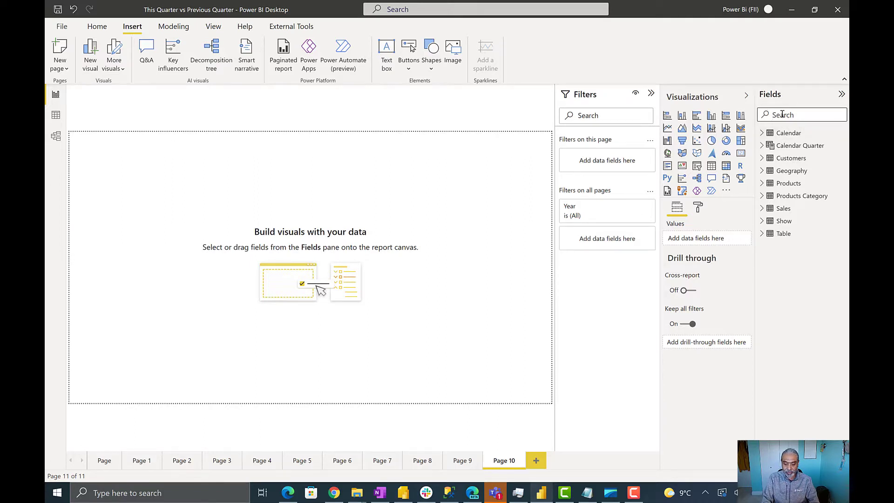
text(quarter)
drag(808, 172, 229, 219)
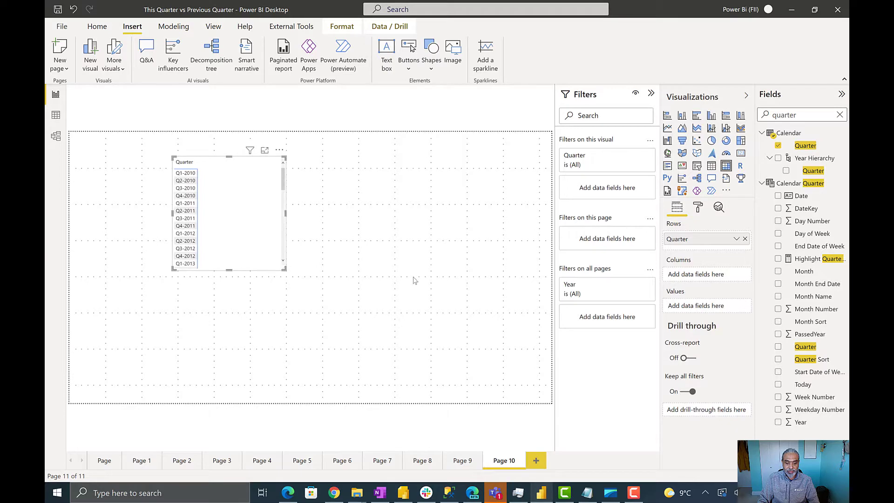
Step: Add the Sales measure to the Quarter visual, convert it to a stacked column chart and shift it toward the page's lower left
key(ctrl+a)
text(sales)
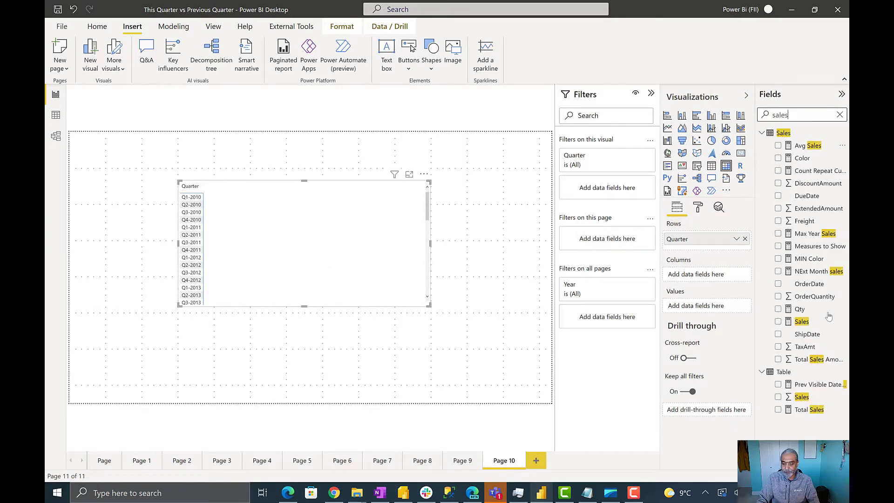
drag(777, 325, 302, 286)
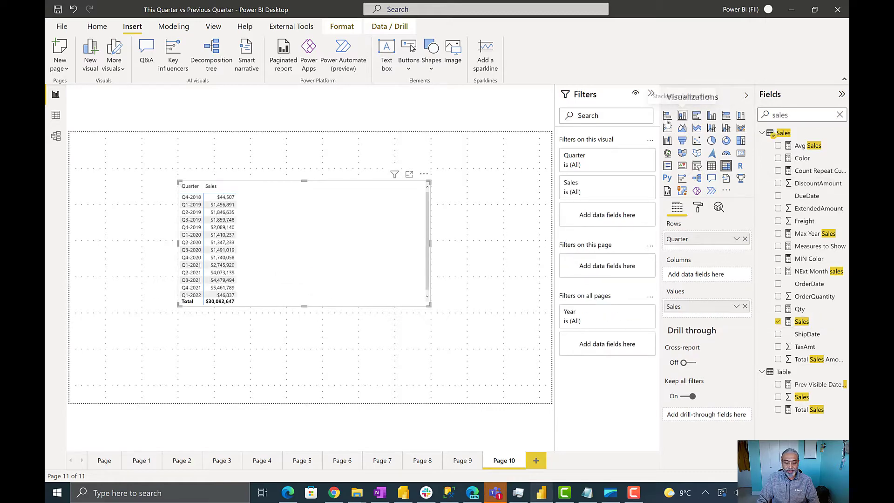
click(682, 115)
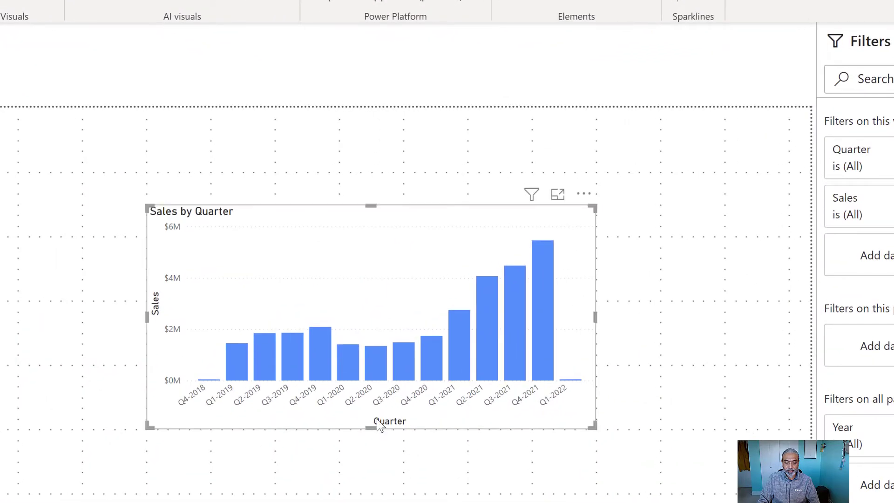
drag(323, 327, 290, 357)
drag(326, 457, 317, 457)
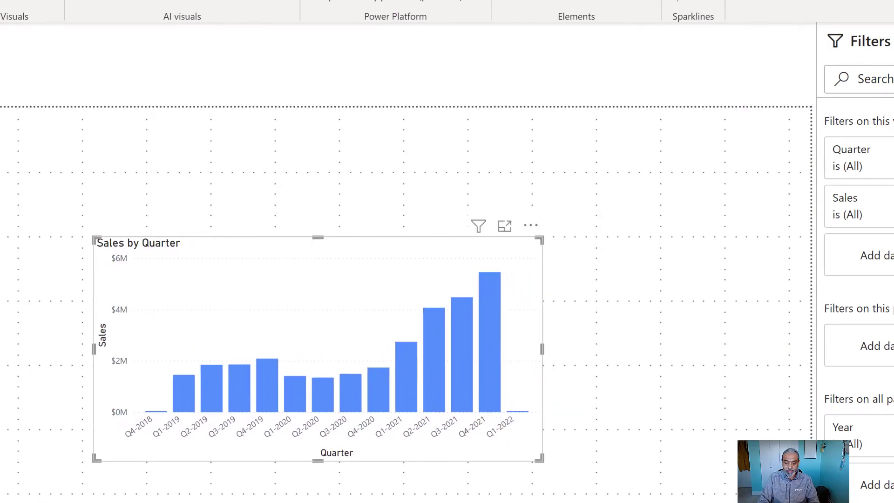
Step: Add a slicer on the Calendar table's Quarter field beside the chart and filter the chart to Q2-2020
drag(858, 223, 717, 275)
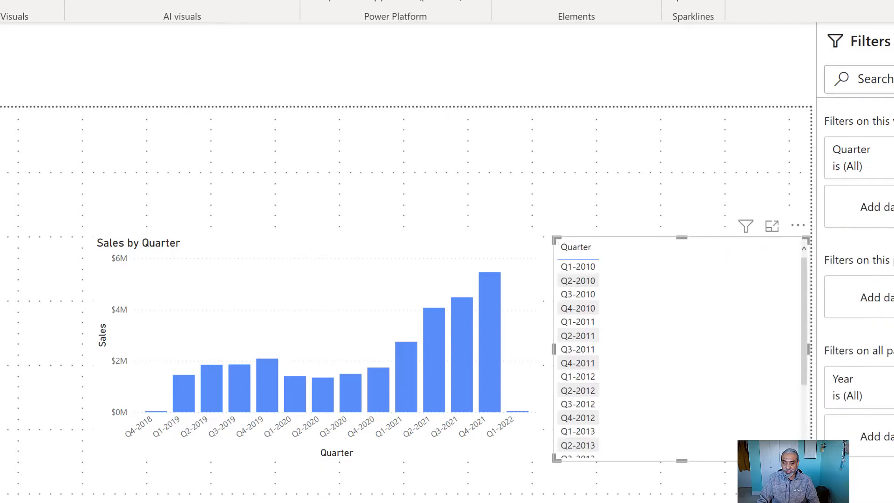
click(591, 375)
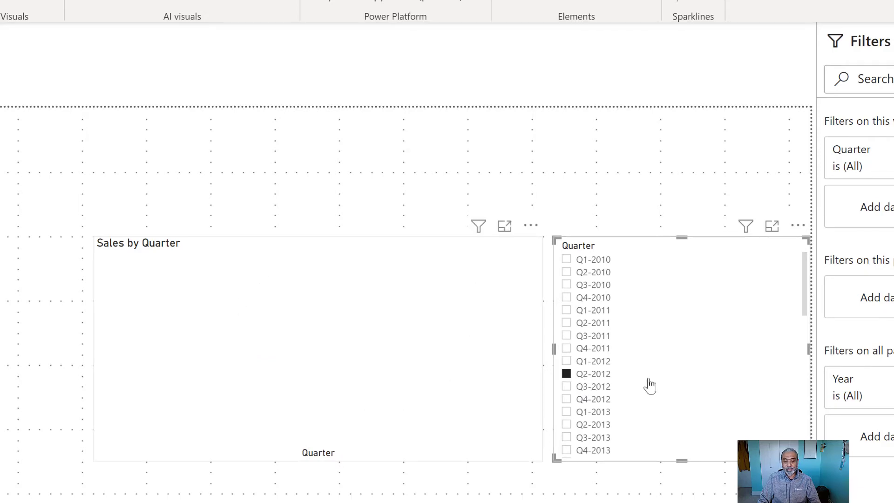
scroll(597, 429, down, 10)
scroll(582, 412, down, 4)
click(591, 327)
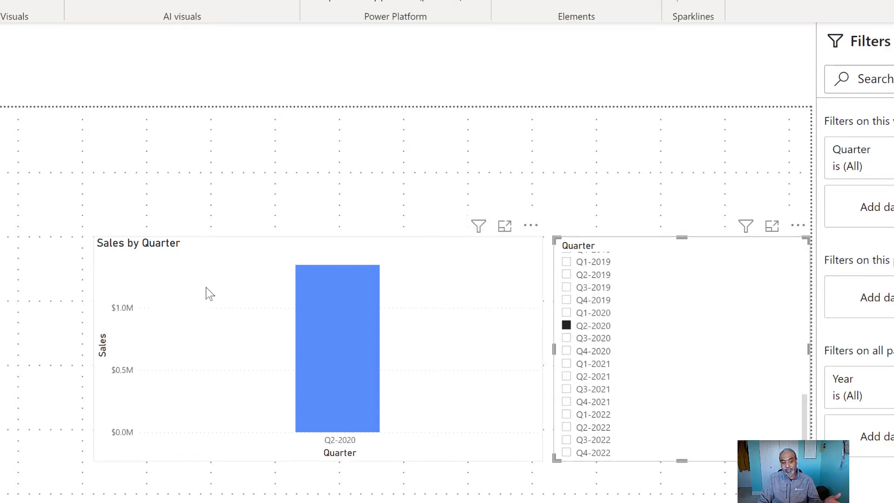
mouse_move(338, 291)
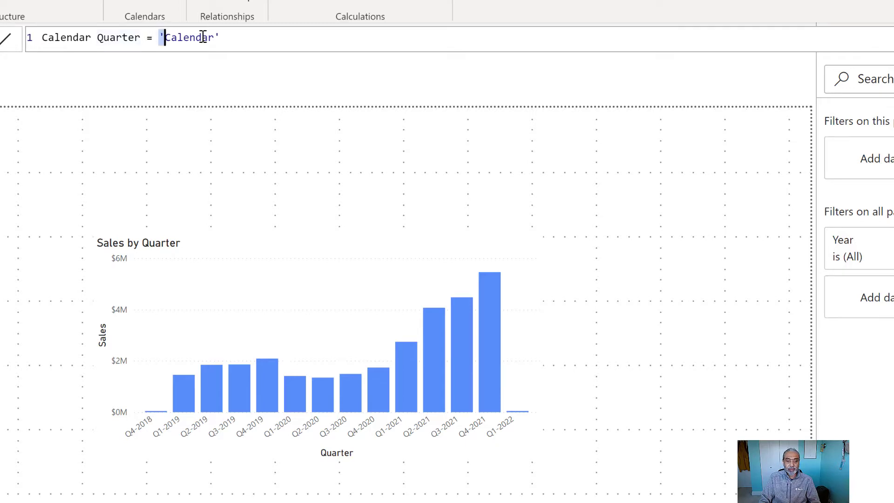
Step: Review the Calendar Quarter table's 'Calendar' definition and move the Sales by Quarter chart farther down the page
drag(159, 38, 231, 38)
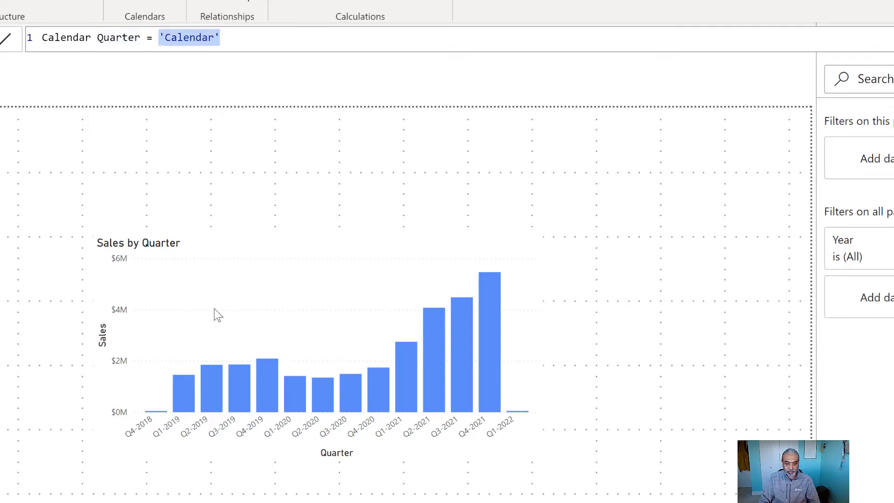
click(244, 290)
drag(252, 286, 273, 393)
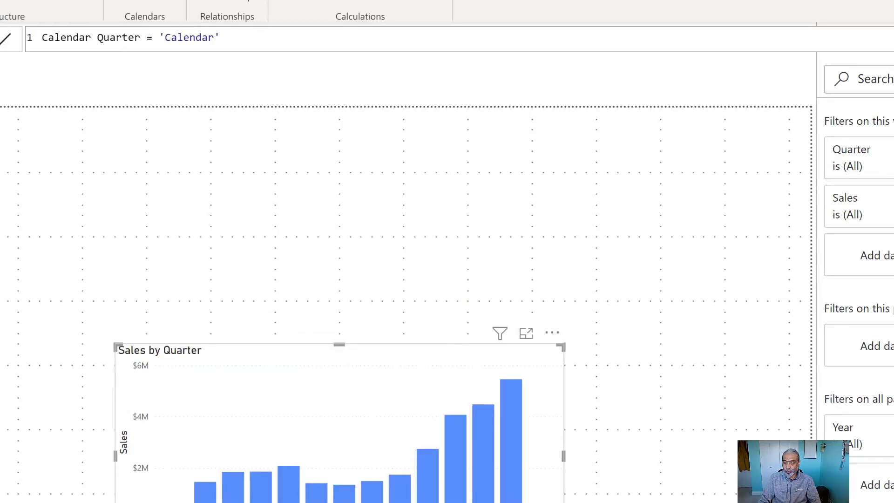
Step: Add a slicer on the Calendar Quarter table's Quarter field beside the chart and test it with Q2-2016 and Q1-2018
drag(893, 375, 711, 360)
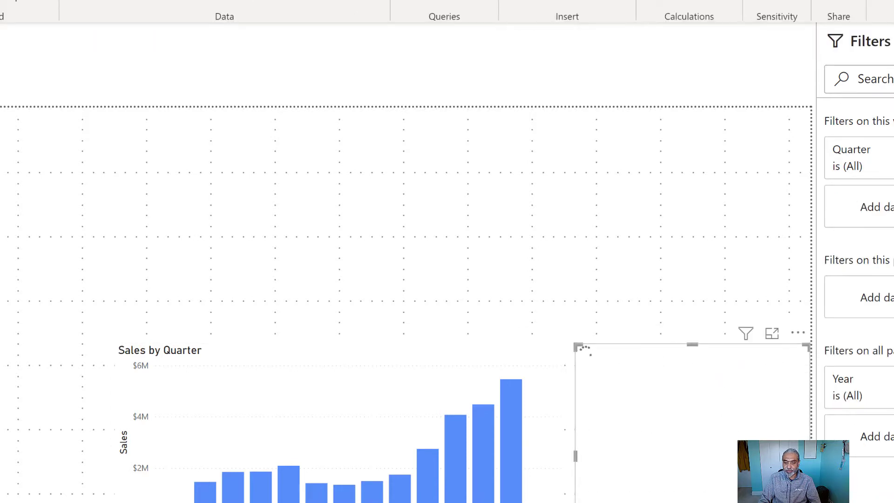
click(614, 481)
click(607, 428)
scroll(608, 435, down, 4)
click(607, 436)
scroll(608, 435, down, 1)
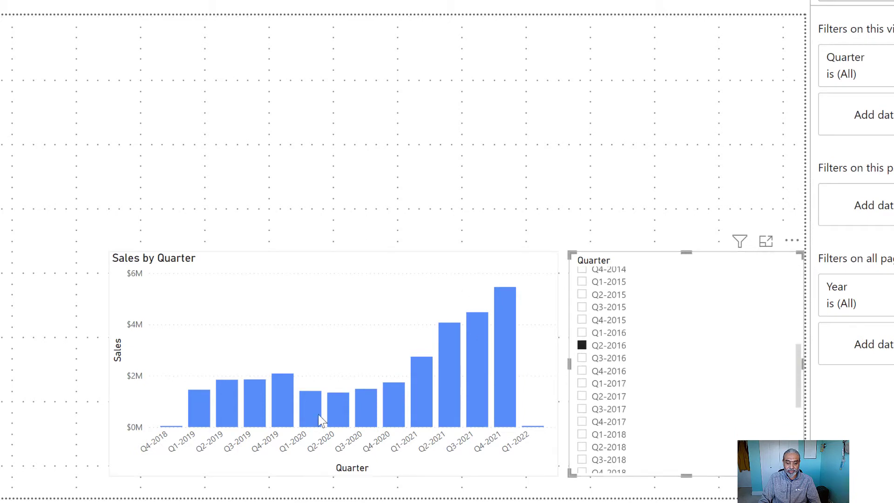
click(611, 434)
scroll(611, 434, down, 2)
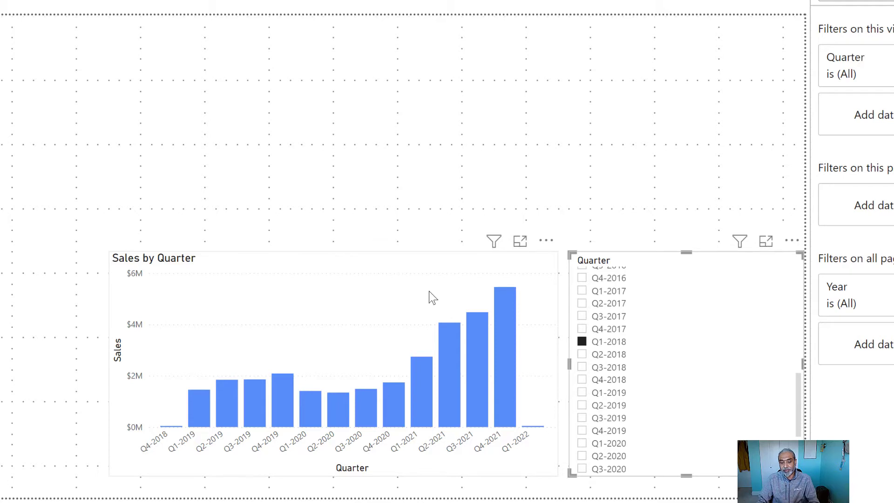
click(584, 370)
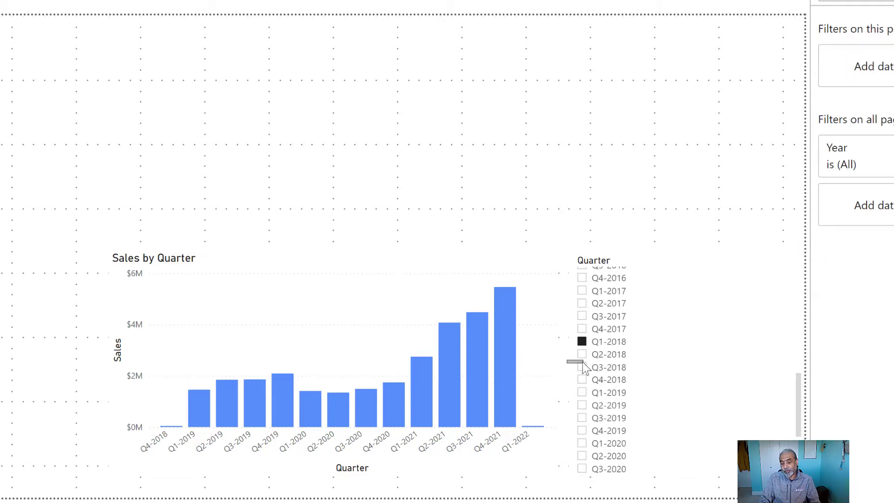
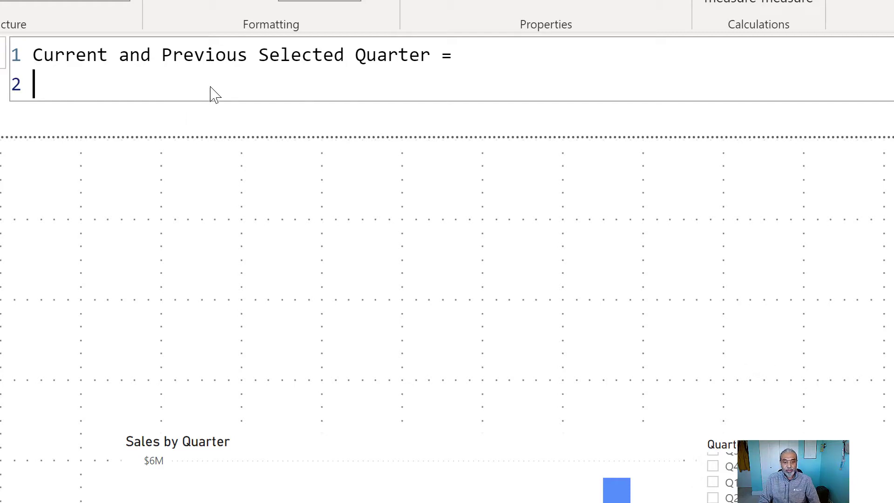
Step: Declare the variable __currentQuarter in the Current and Previous Selected Quarter measure
text(VAR )
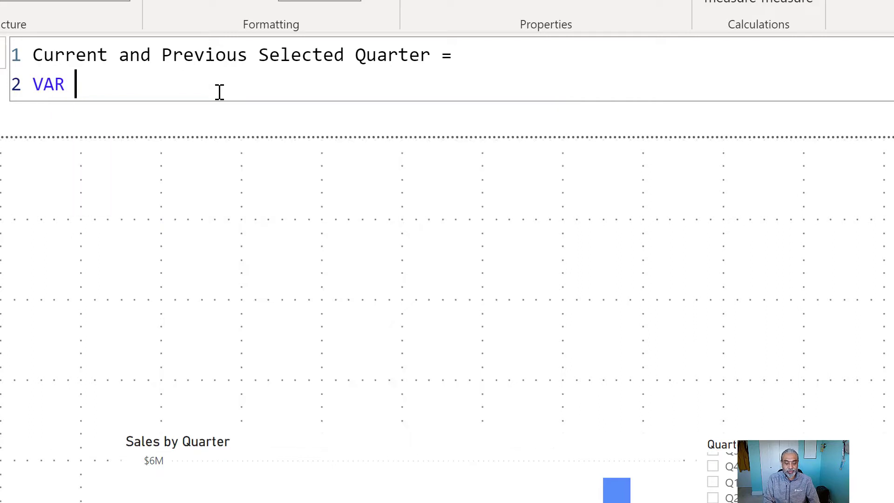
text(__curr)
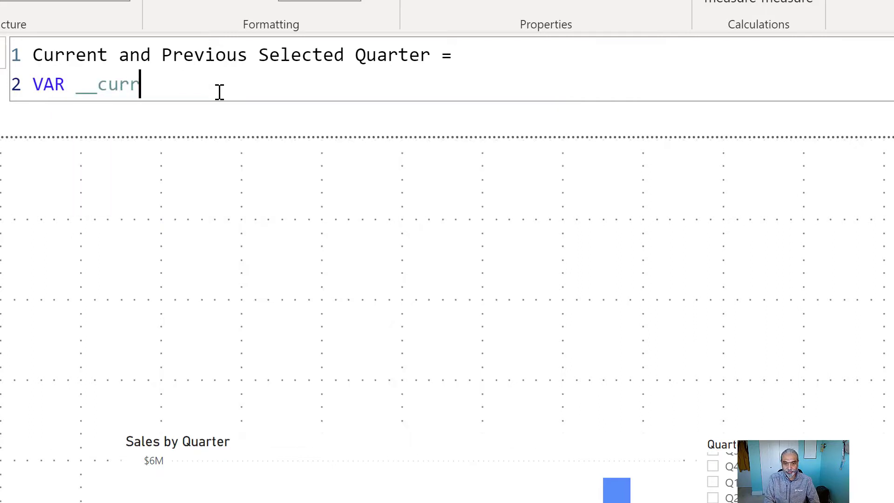
text(ent Quarter)
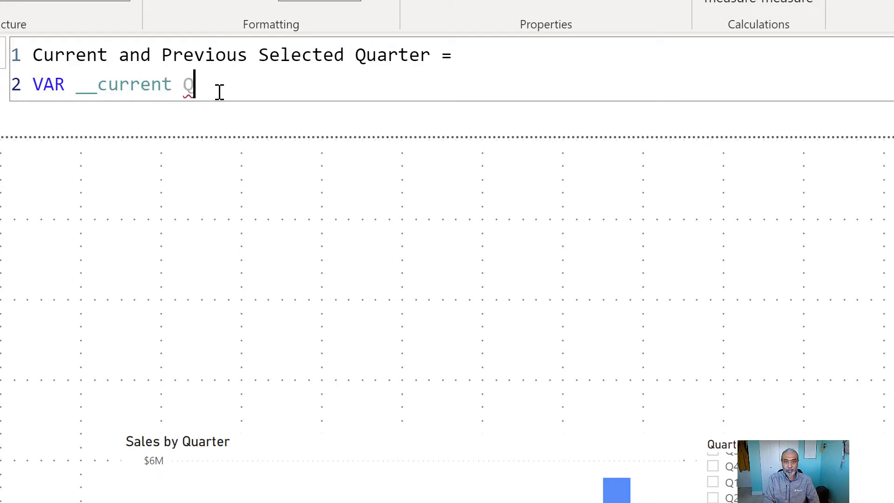
key(BackSpace)
key(BackSpace)
key(BackSpace)
key(BackSpace)
key(BackSpace)
key(BackSpace)
key(BackSpace)
key(BackSpace)
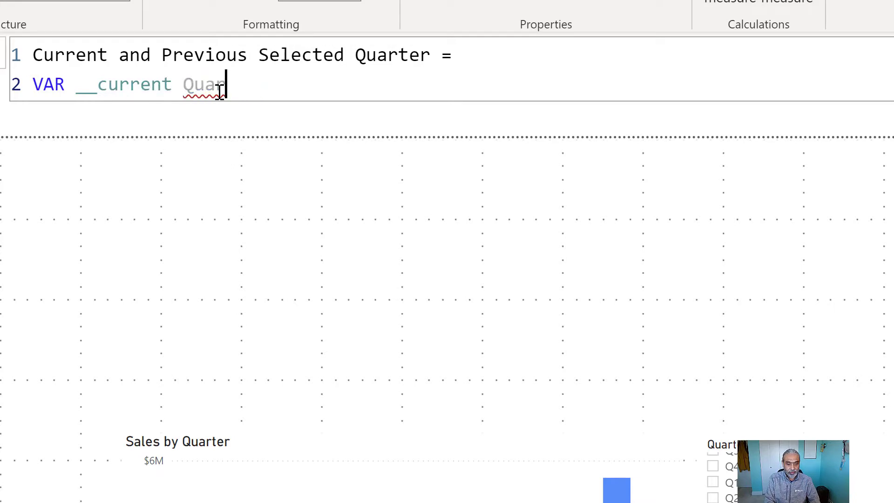
key(BackSpace)
text(Quarter =)
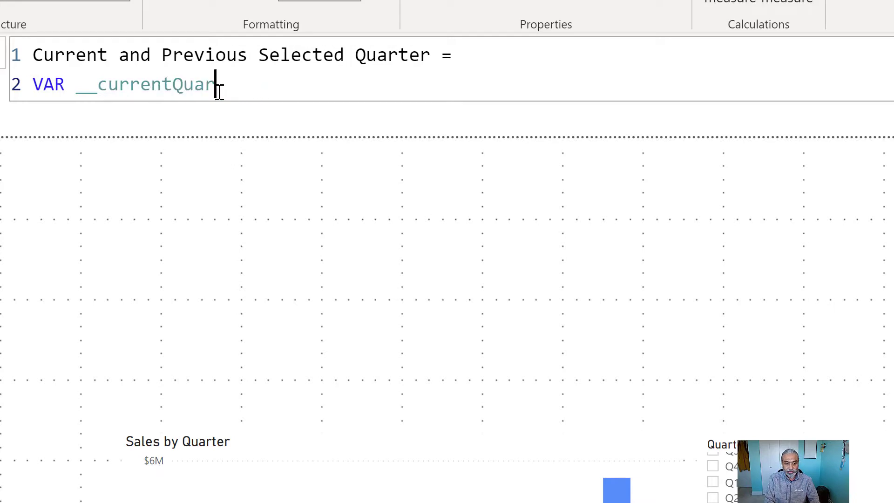
Step: Start the __currentQuarter expression with SELECTEDVALUE on the column 'Calendar Quarter'[Quarter]
key(Return)
text(SELE)
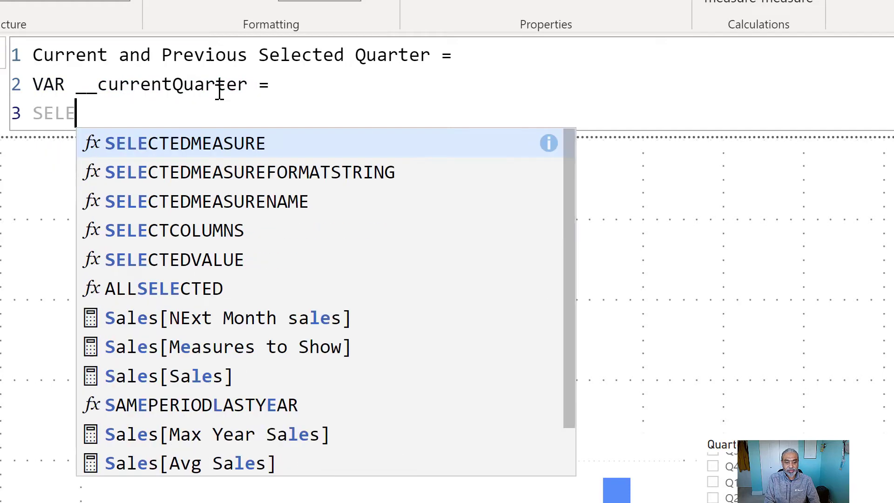
text(CTEDVALUE ()
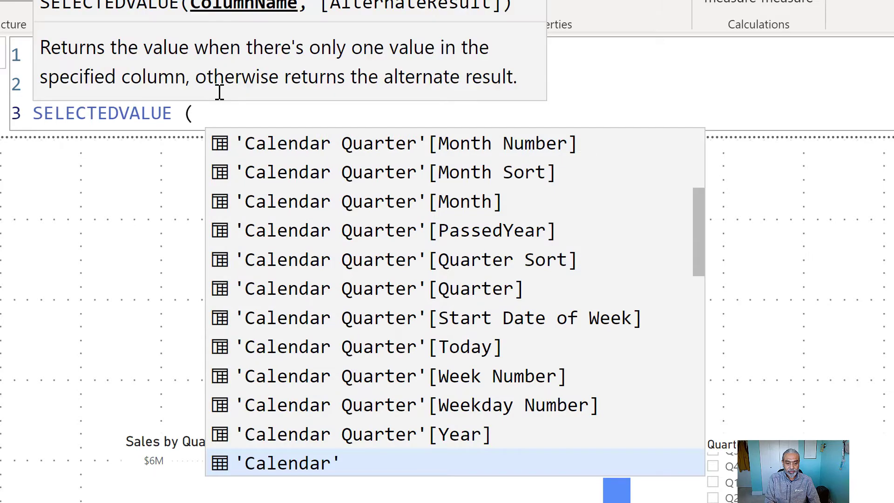
key(shift+Return)
text(')
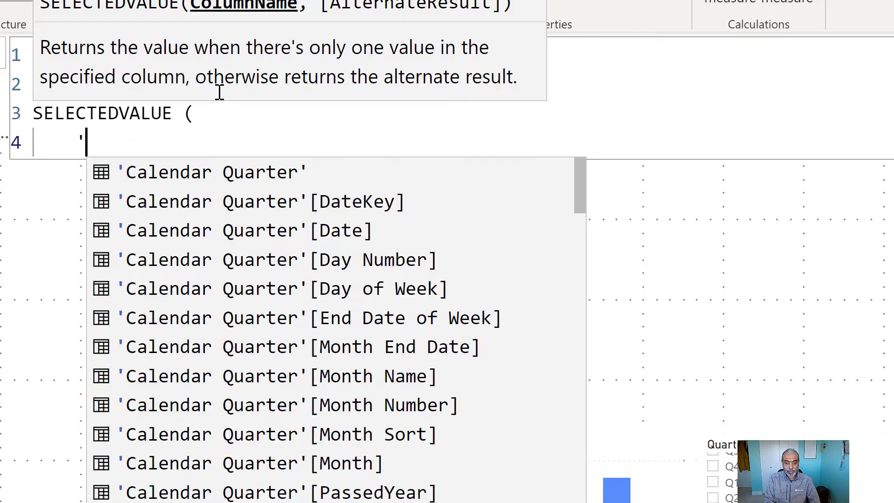
text(Current Quarter')
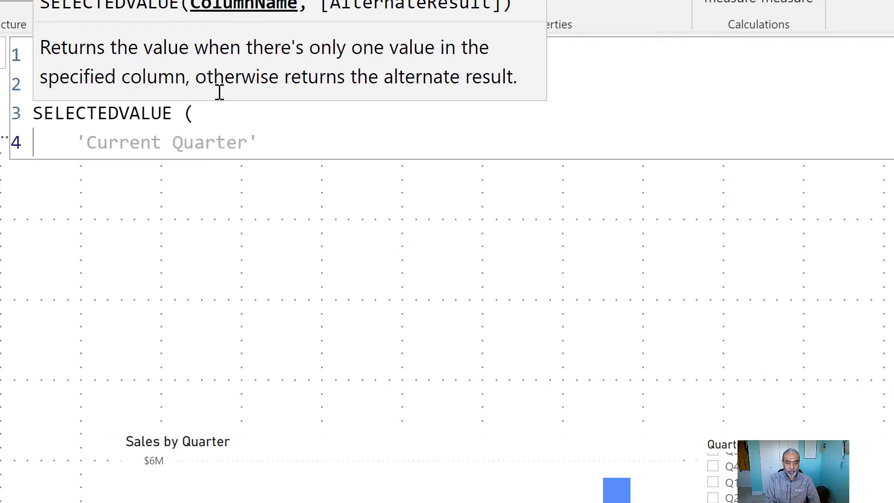
key(ctrl+shift+Left)
key(ctrl+shift+Left)
text(Claen)
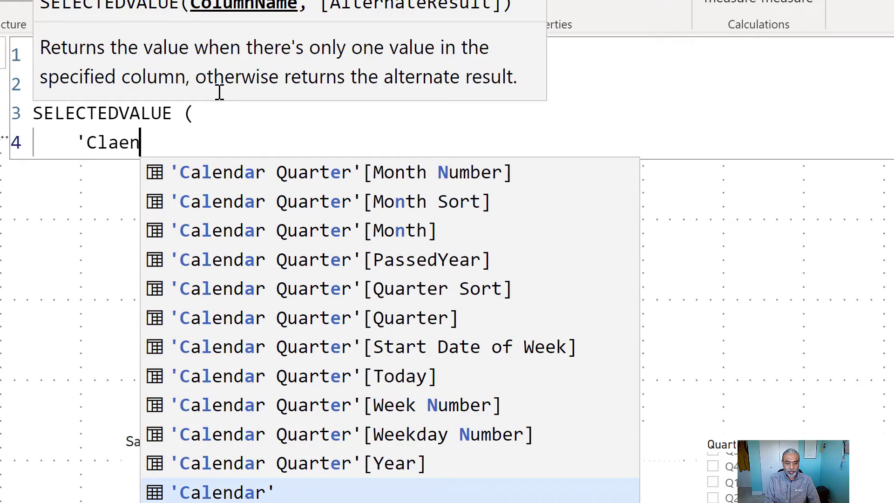
text(dar Quar)
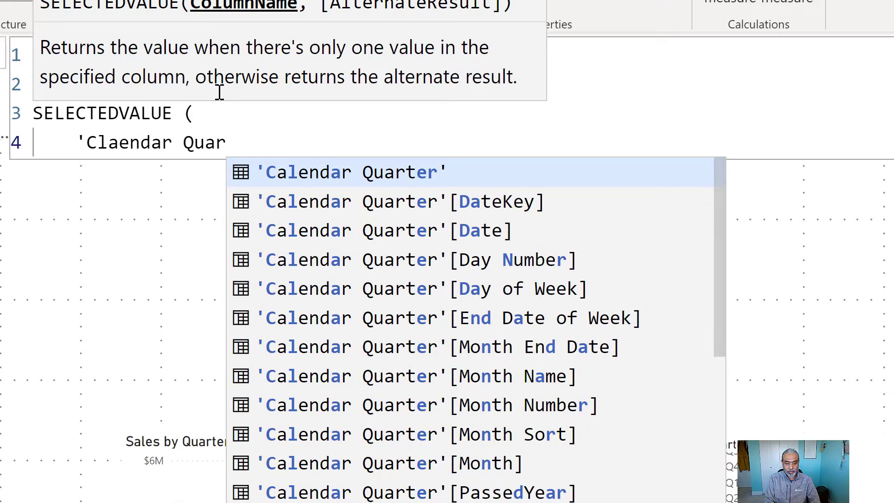
key(Tab)
text([Quarter])
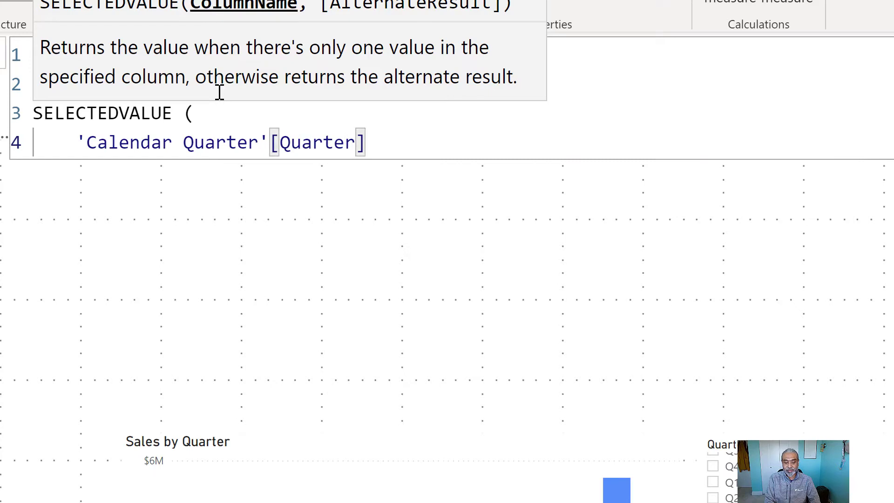
Step: Add a CALCULATE call as the alternate result of SELECTEDVALUE in the __currentQuarter expression
text(,)
key(shift+Return)
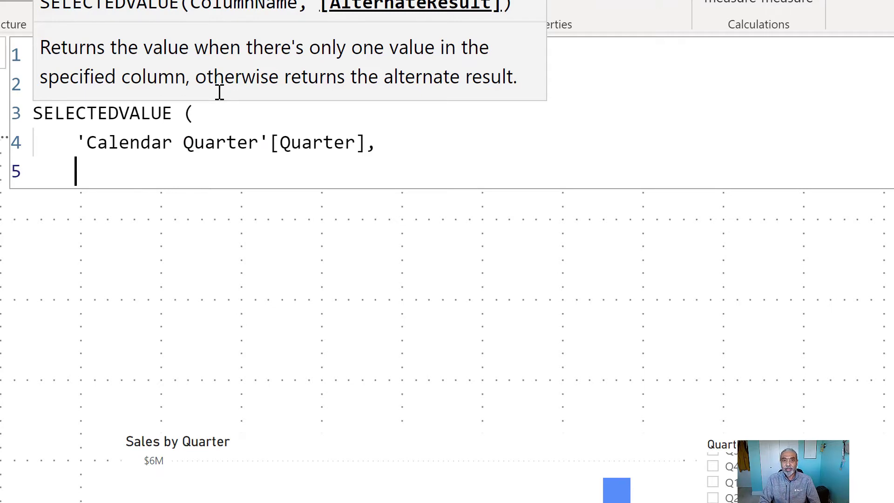
text(CAC)
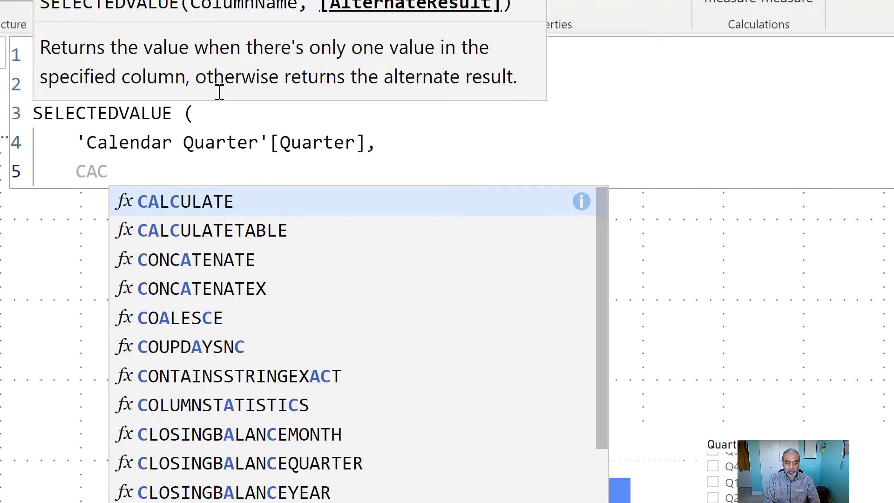
key(BackSpace)
text(LCULATE ()
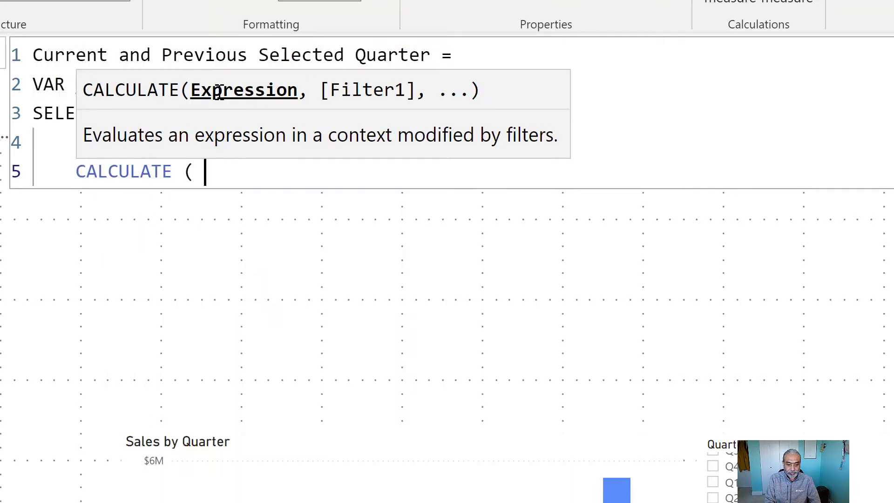
Step: Enter MAX ( 'Calendar Quarter'[Quarter] ) as the expression of the CALCULATE call in __currentQuarter
key(shift+Return)
text(MAX ( 'Cale)
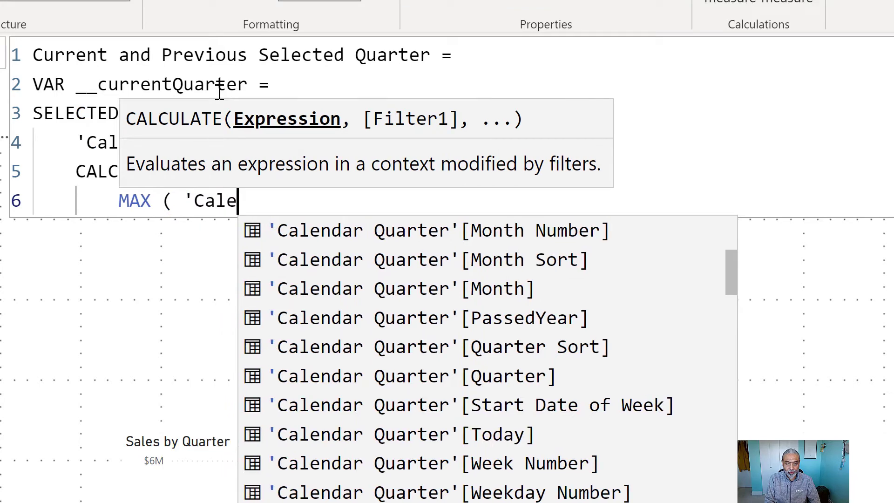
text(ndar Quarter)
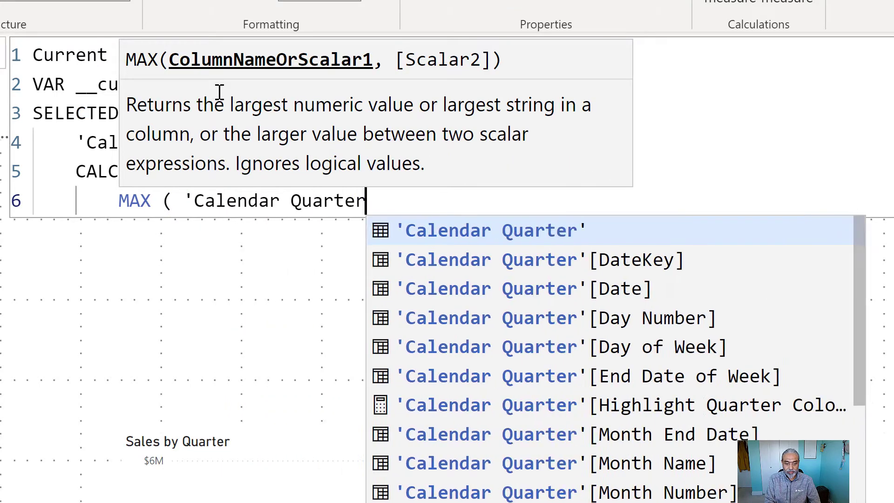
text('[Quarter)
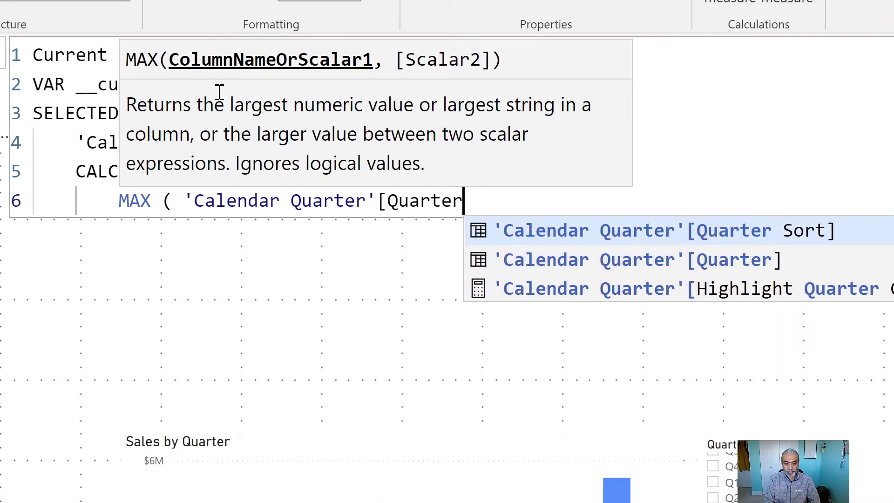
text(])
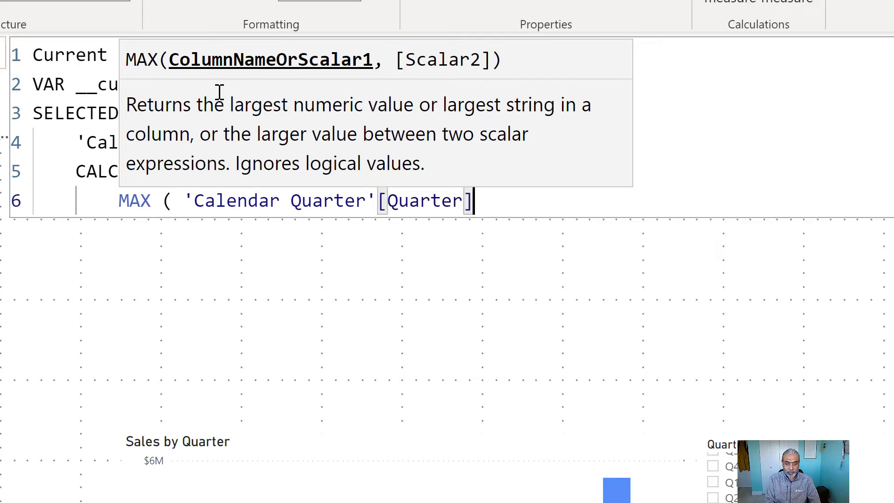
text( ),)
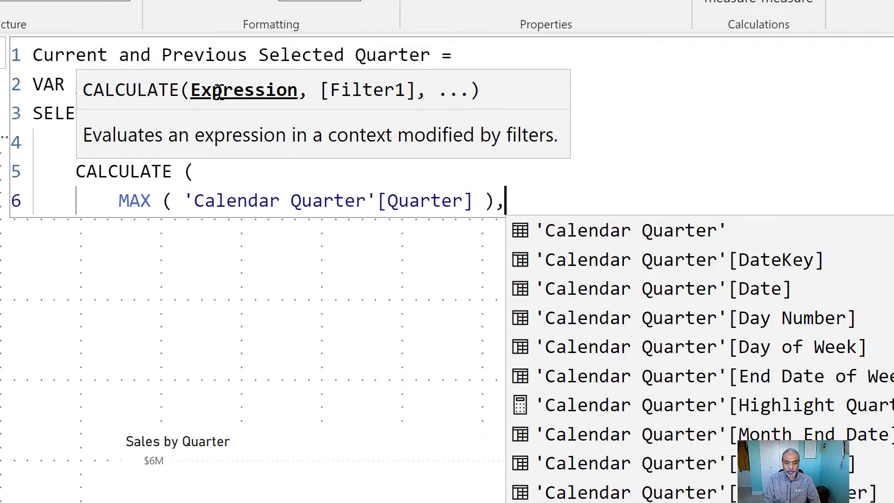
key(Return)
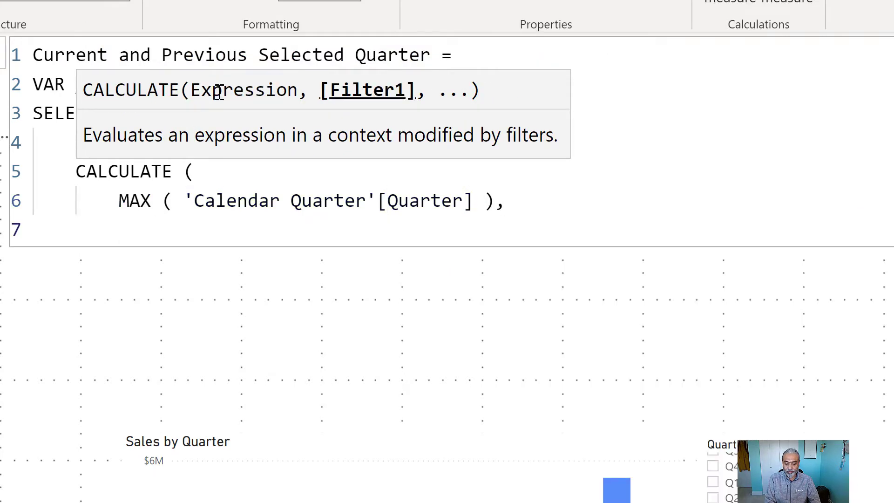
Step: Add the filter 'Calendar Quarter'[Date] = TODAY () to the CALCULATE call in __currentQuarter
text('a)
key(BackSpace)
text(C)
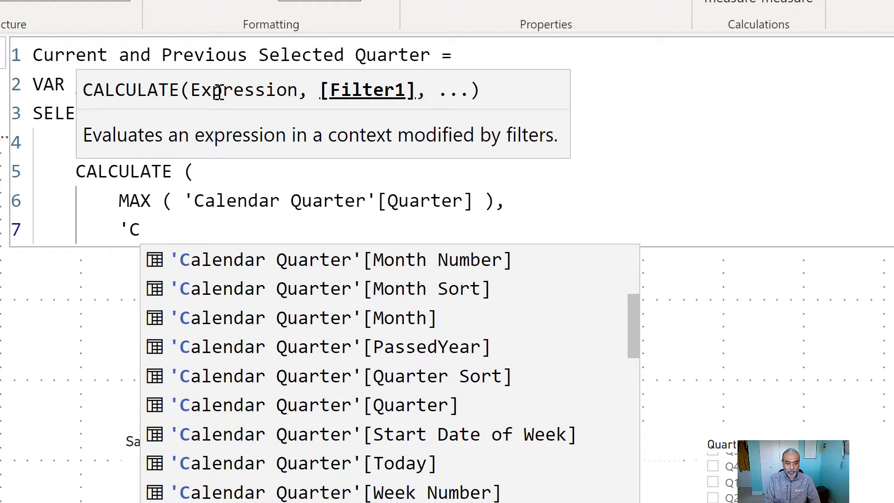
text(alendar Quarter'[)
key(Down)
key(Tab)
text(= TODAY()
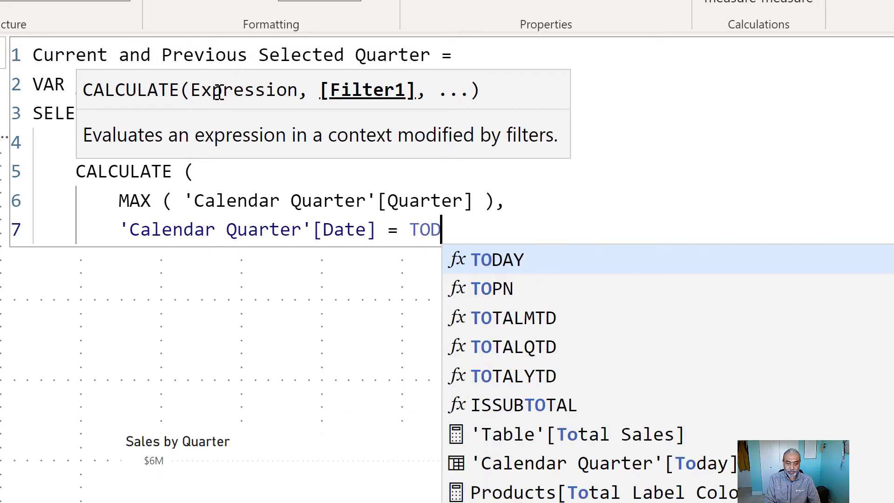
key(Tab)
key(BackSpace)
text(())
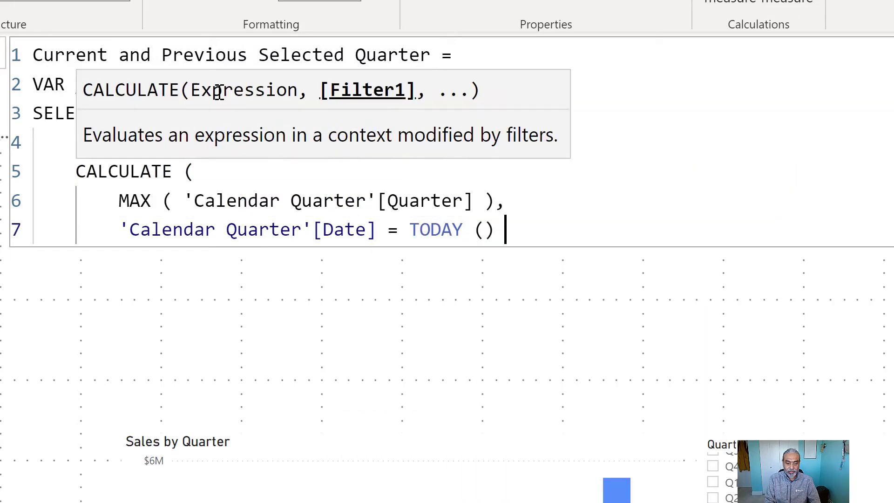
Step: Close the CALCULATE and SELECTEDVALUE calls, return __currentQuarter and commit the measure
key(shift+Return)
text())
key(shift+Return)
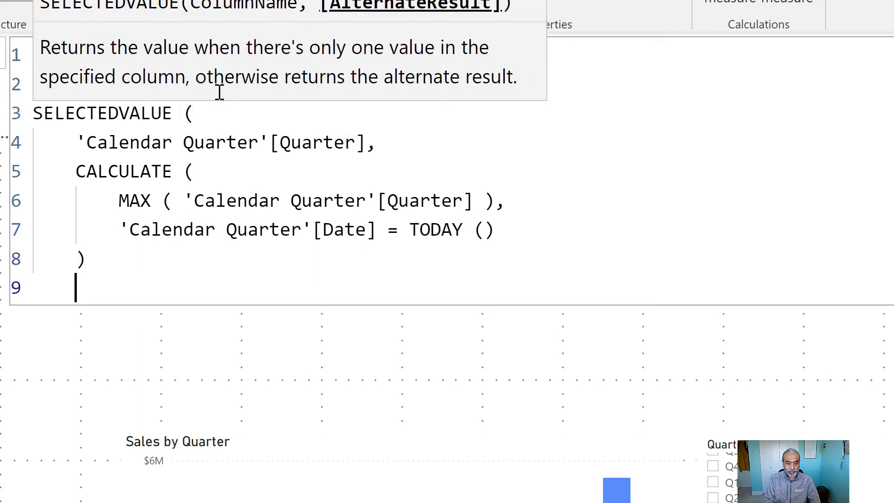
text())
key(shift+Return)
text(RETURN __)
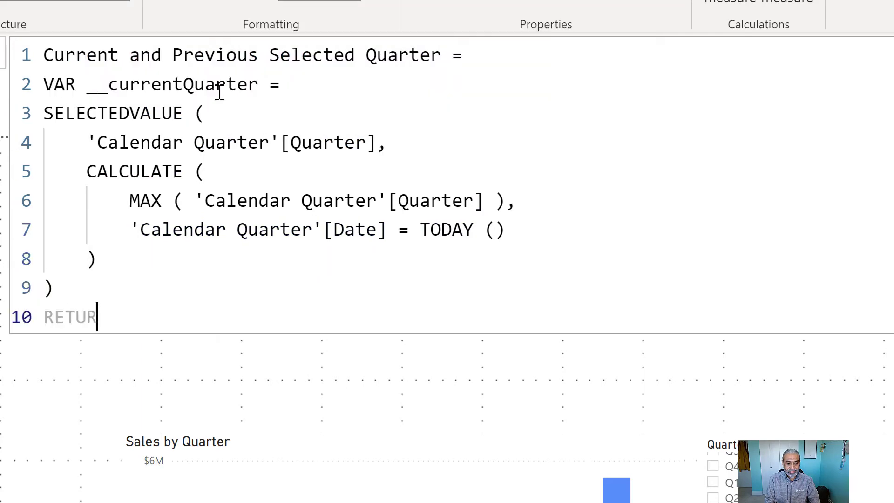
text(currentQuarter)
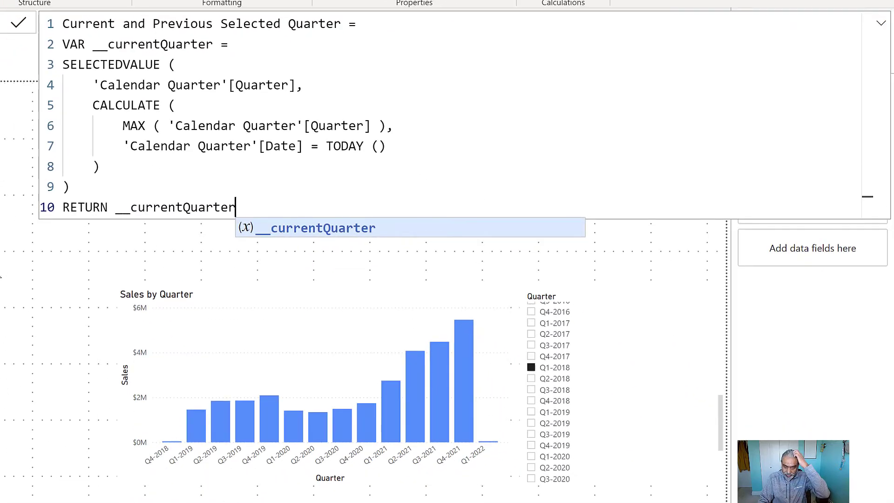
key(Return)
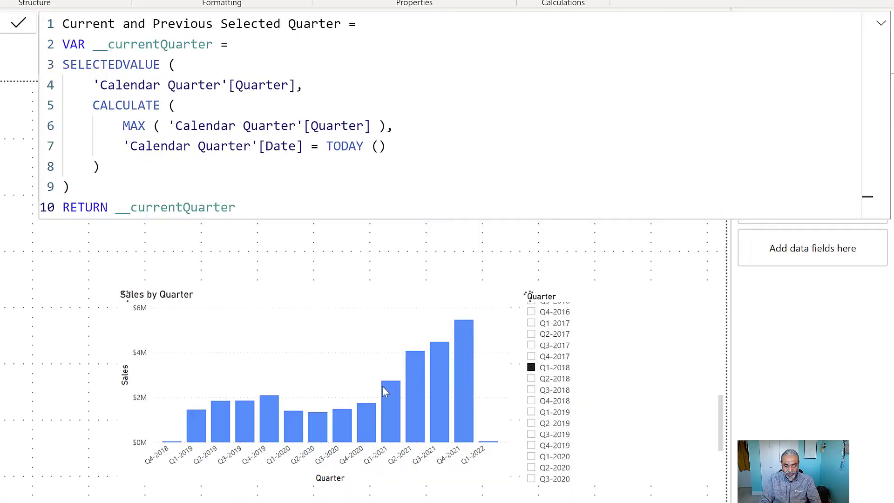
Step: Show the Current and Previous Selected Quarter measure in a card and test it with Q2-2019 and with no quarter selected
click(371, 324)
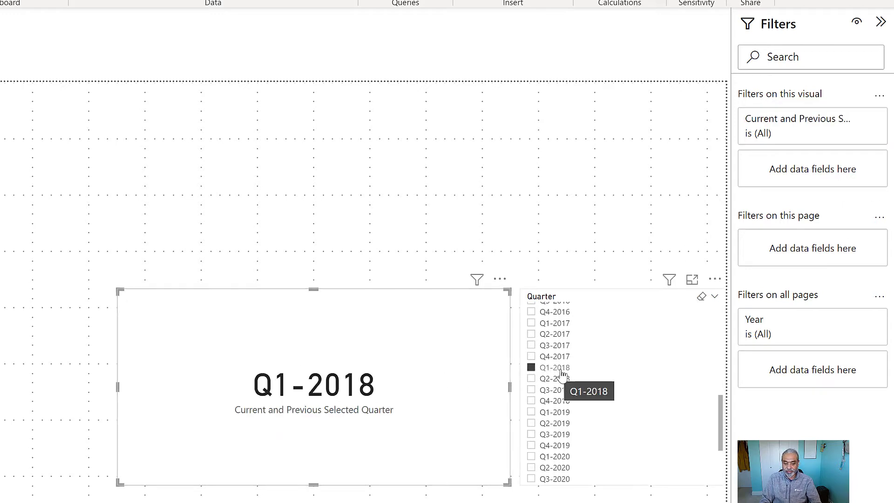
click(881, 23)
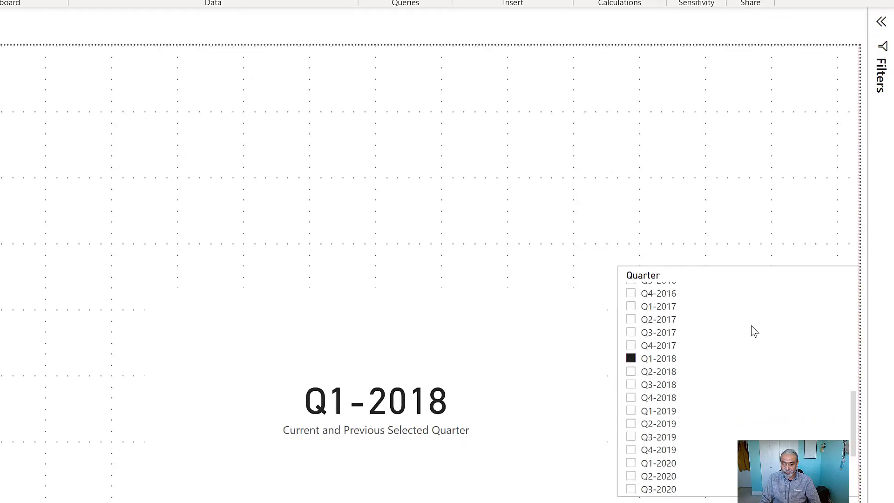
click(446, 386)
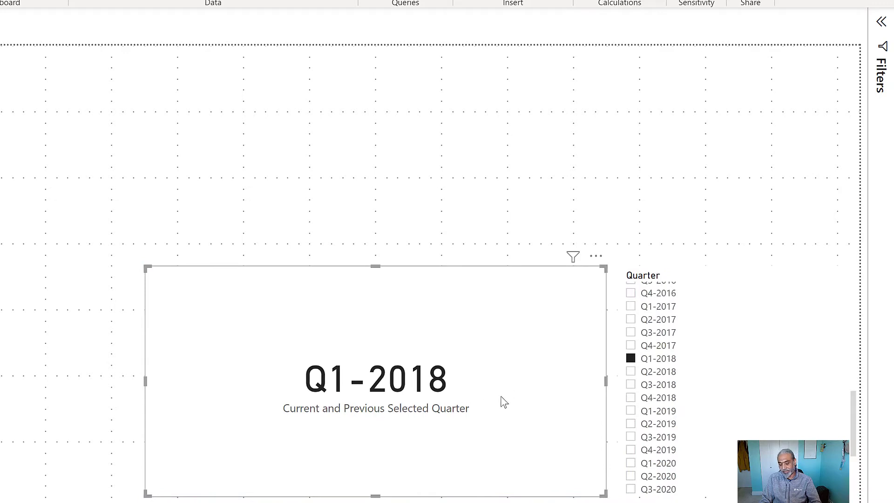
click(665, 425)
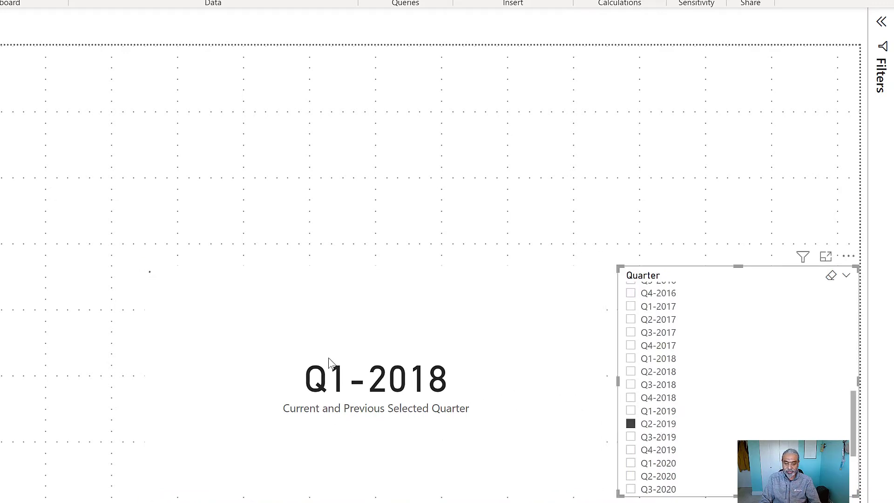
click(642, 429)
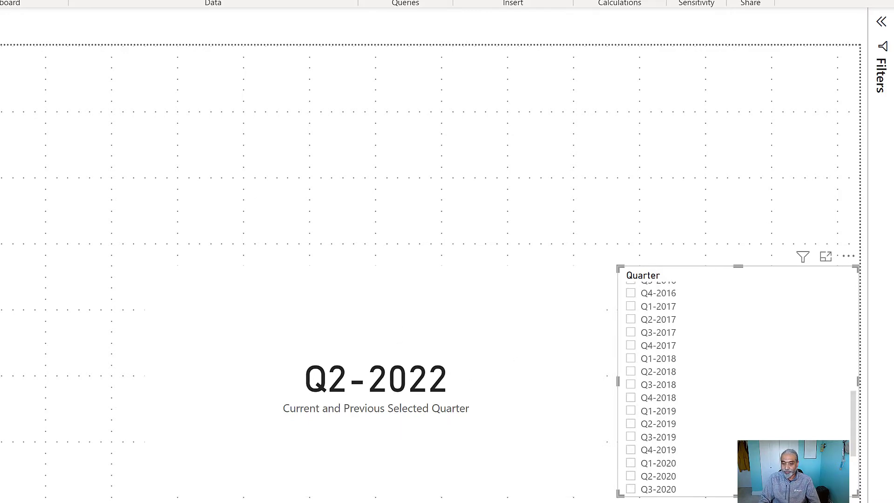
Step: Reopen the Current and Previous Selected Quarter formula and review its __currentQuarter definition
click(194, 182)
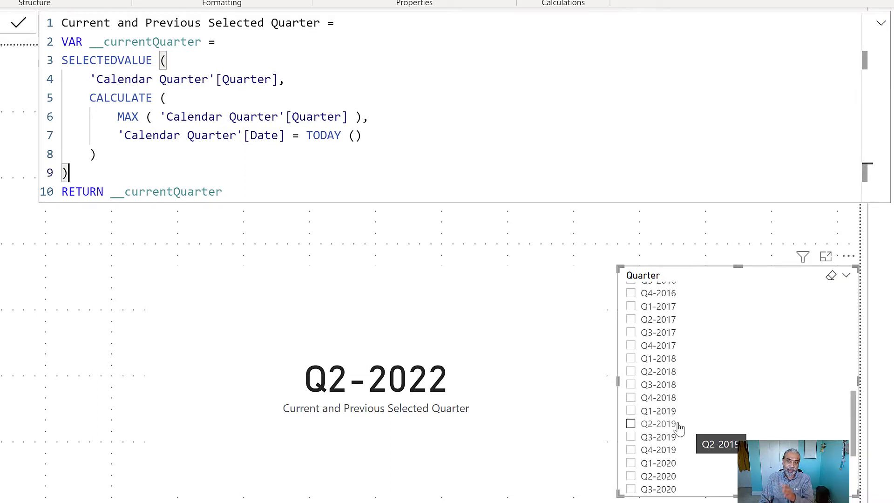
drag(80, 174, 44, 54)
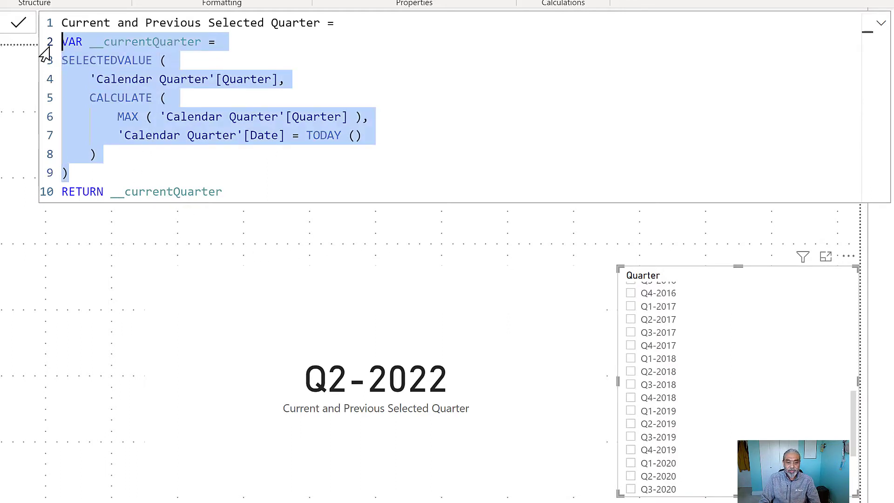
click(131, 61)
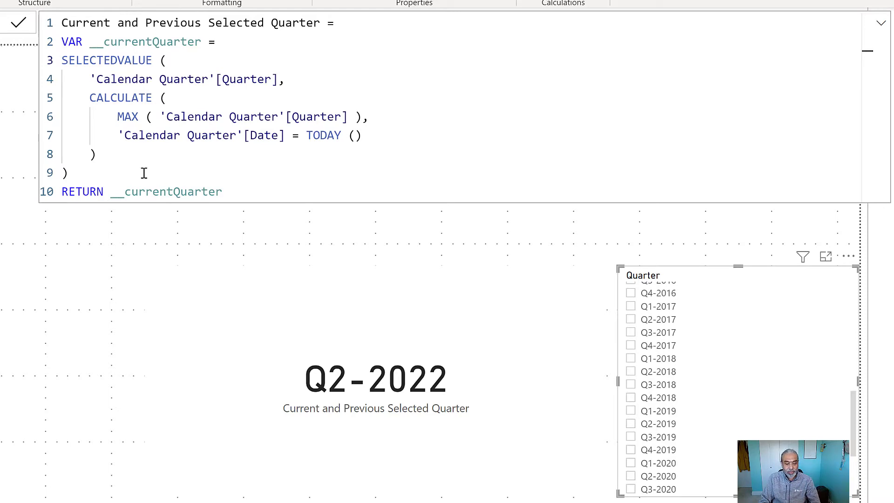
Step: Declare the variable __previousQuarterDate on a new line between the __currentQuarter definition and RETURN
click(108, 171)
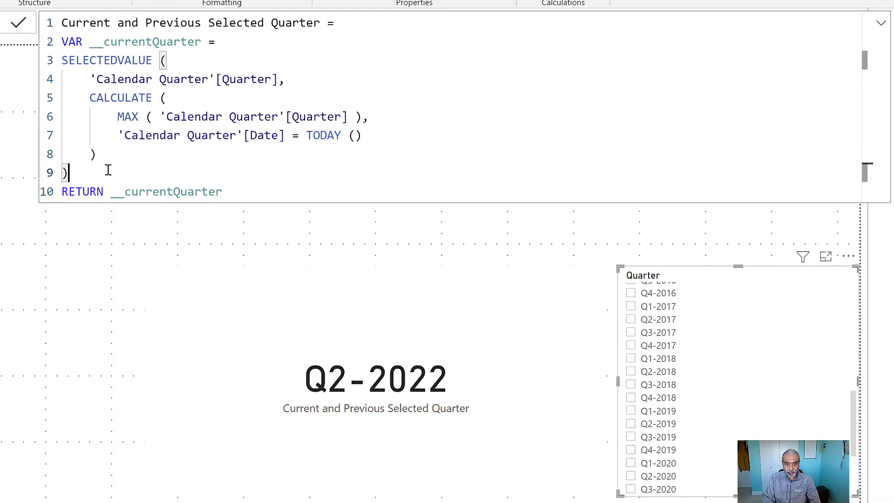
key(Return)
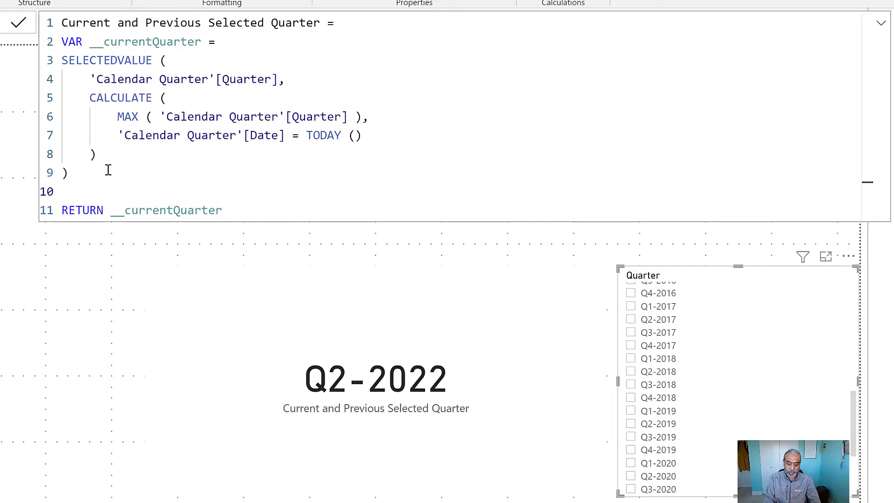
text(VAR __[revo)
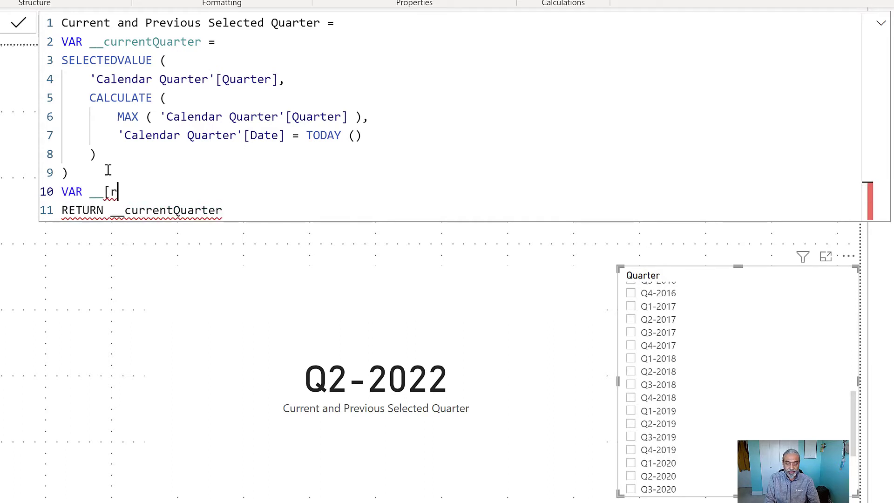
key(BackSpace)
key(BackSpace)
key(BackSpace)
key(BackSpace)
key(BackSpace)
text(previousQuarterDate =)
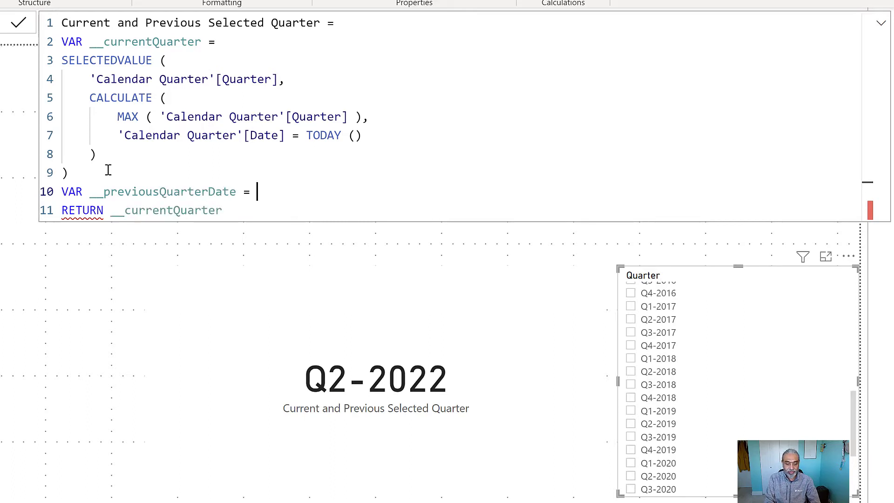
Step: Start the __previousQuarterDate expression with a CALCULATE call on its own line
key(shift+Return)
text(CALCU)
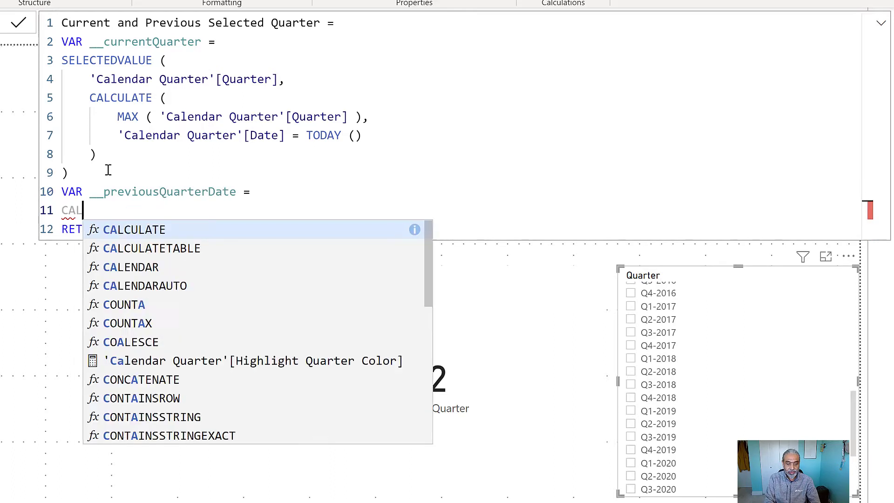
key(Tab)
text(()
Step: Enter MAX ( 'Calendar Quarter'[Date] ) as the expression of the CALCULATE call in __previousQuarterDate
key(shift+Return)
text(MAX ( 'Cl)
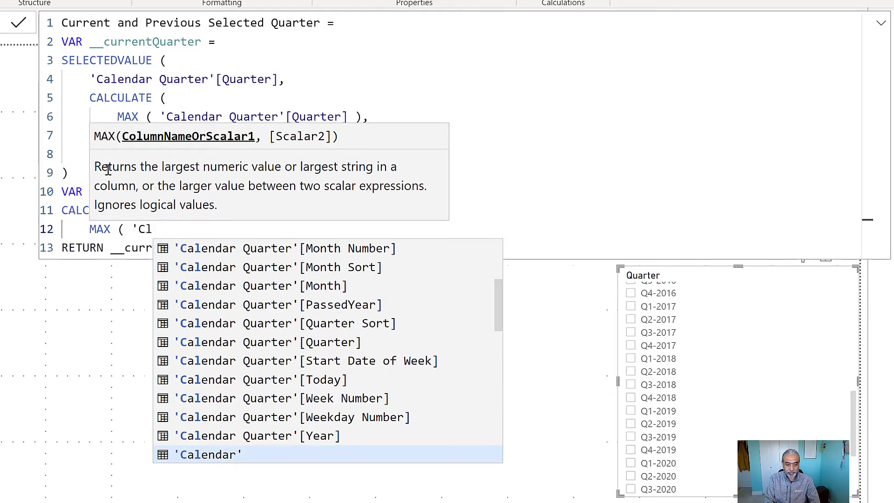
key(BackSpace)
text(alendar QuRTER)
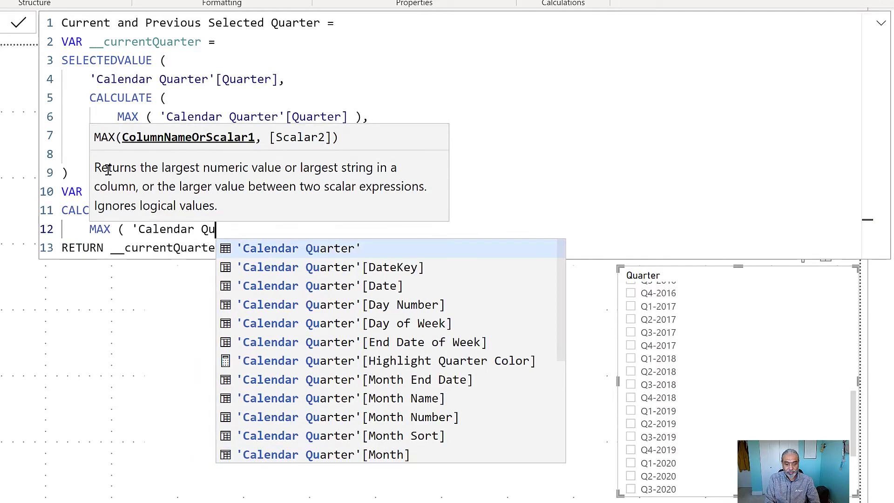
key(BackSpace)
key(BackSpace)
key(BackSpace)
key(BackSpace)
text(arter)
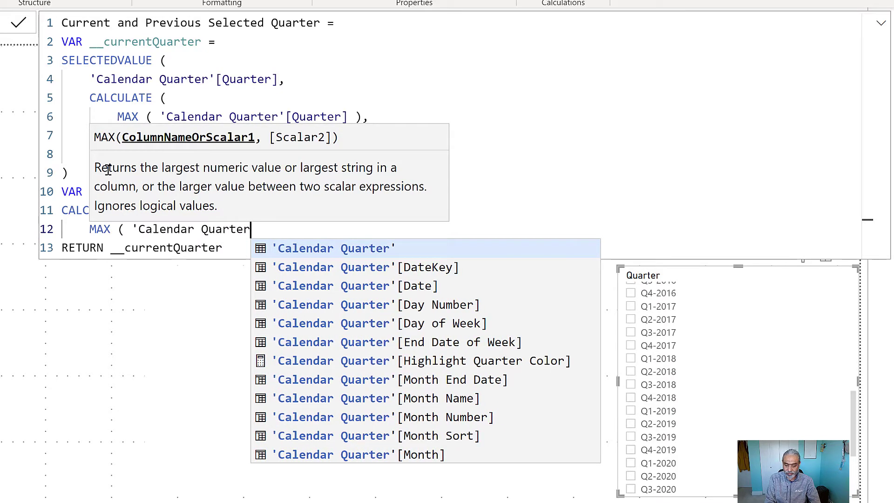
text('[Dat)
key(Tab)
text(),)
key(shift+Return)
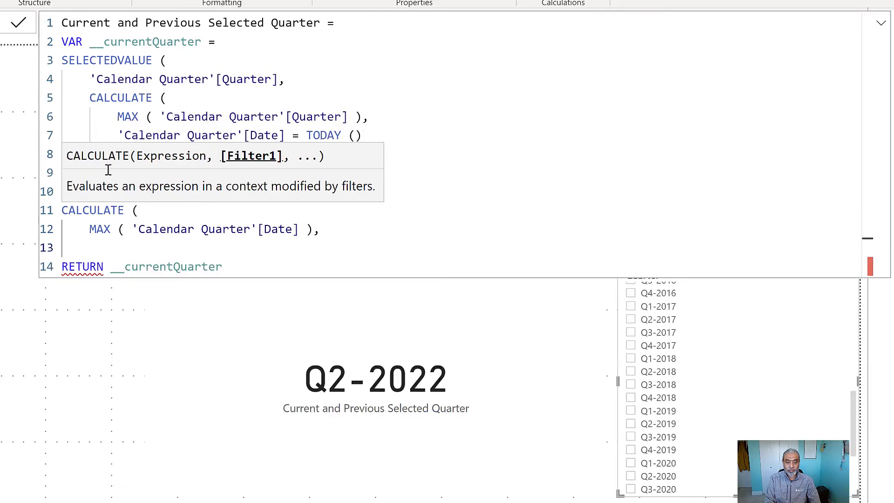
Step: Add SAMEPERIODLASTYEAR with 'Calendar Quarter'[Date] on its own indented line as the CALCULATE filter in __previousQuarterDate
text(SAM)
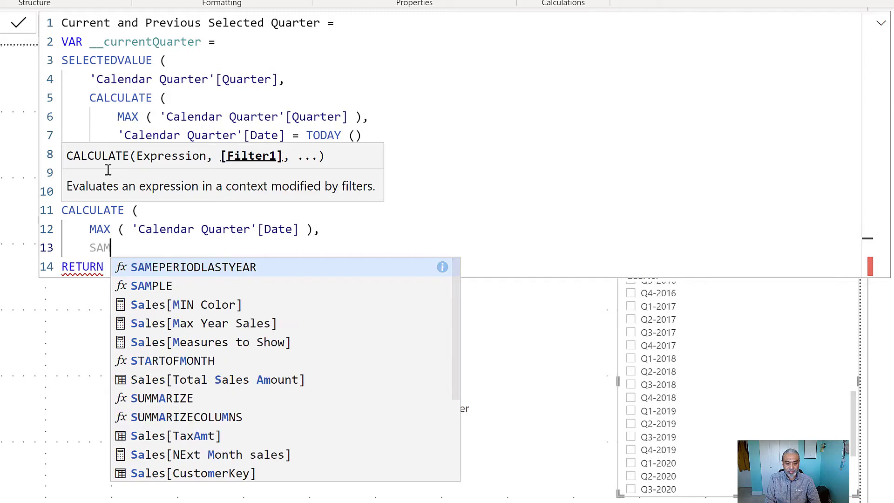
key(Tab)
key(BackSpace)
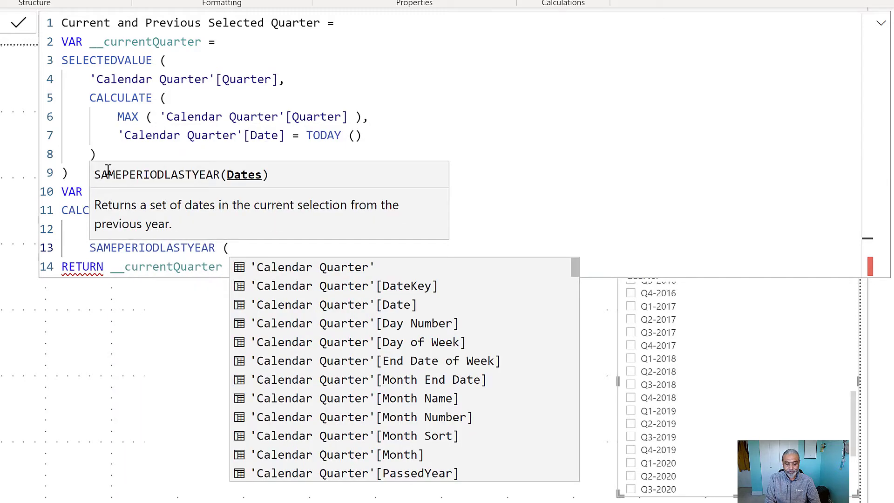
key(shift+Return)
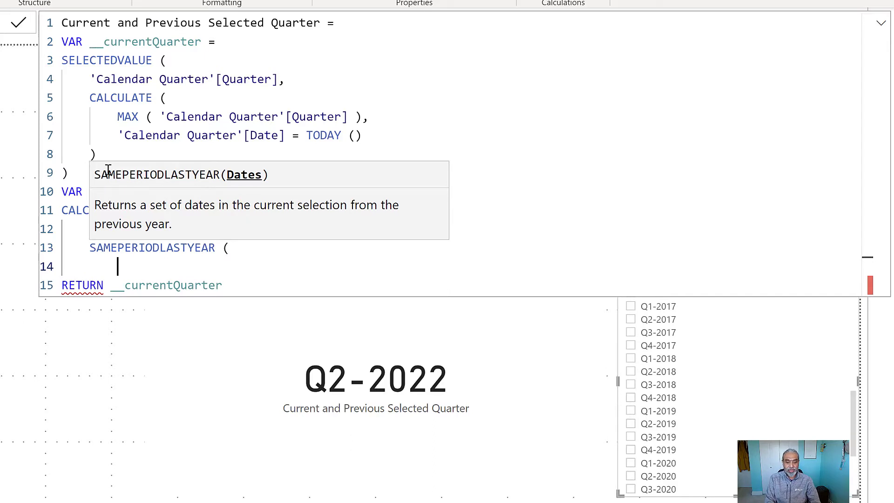
text('Cale)
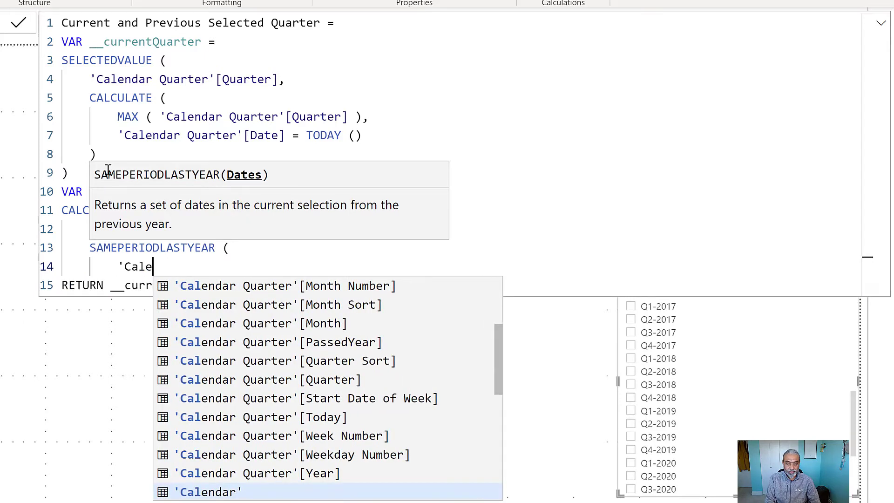
text(ndar Quarter'[Date])
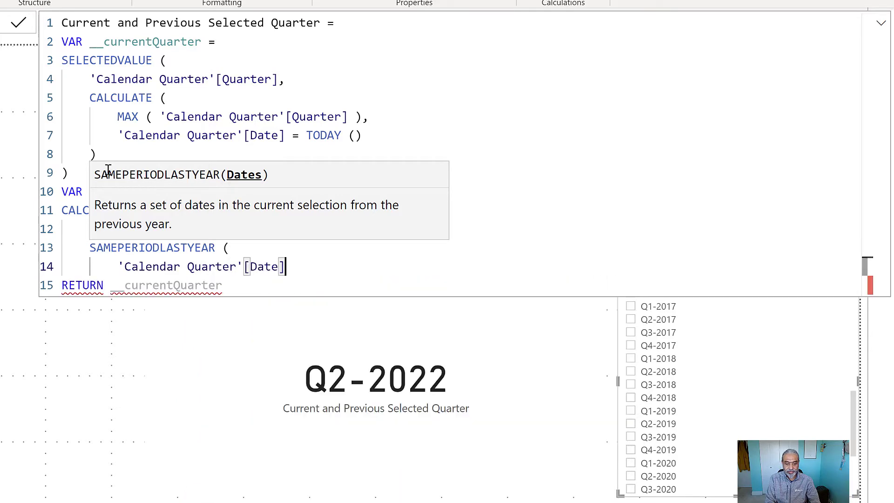
key(Return)
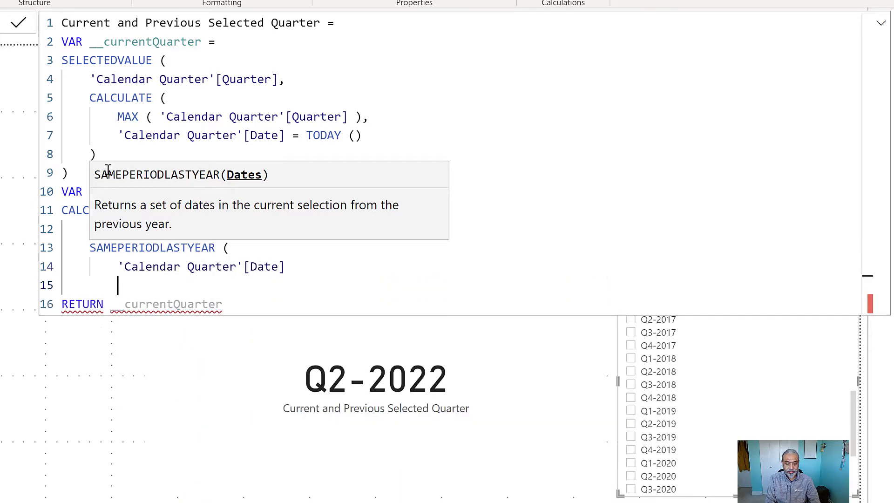
Step: Close the SAMEPERIODLASTYEAR and CALCULATE calls with parentheses on separate lines, each aligned with its function
key(Return)
key(BackSpace)
key(BackSpace)
key(BackSpace)
key(BackSpace)
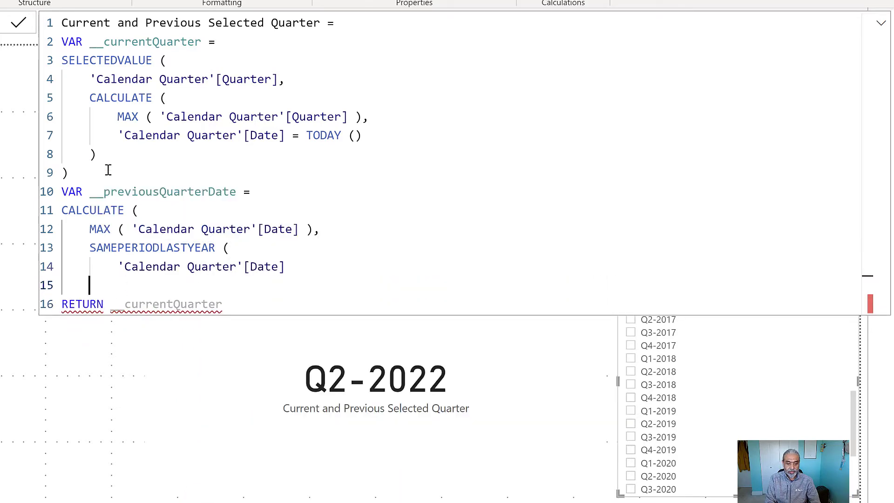
text())
key(Return)
text())
Step: Make the measure return __previousQuarterDate instead of __currentQuarter and move the result card slightly farther from the Quarter slicer
key(Down)
key(End)
key(ctrl+shift+Left)
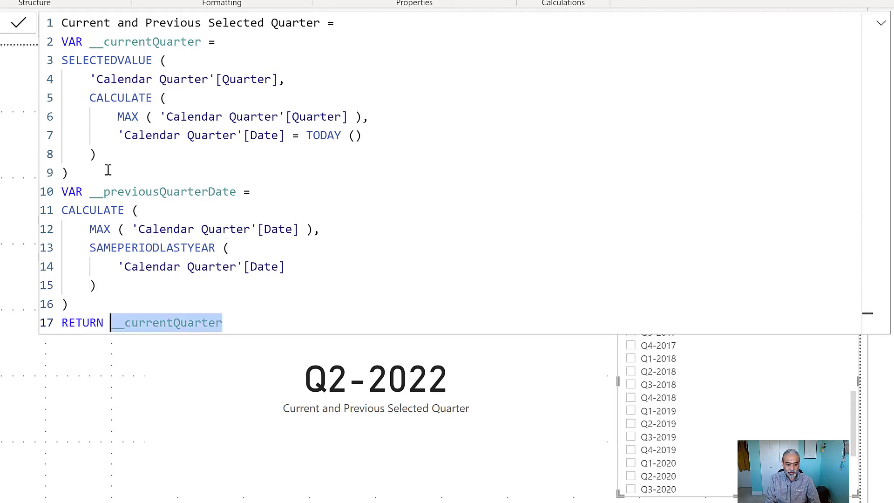
text(__prev)
key(Tab)
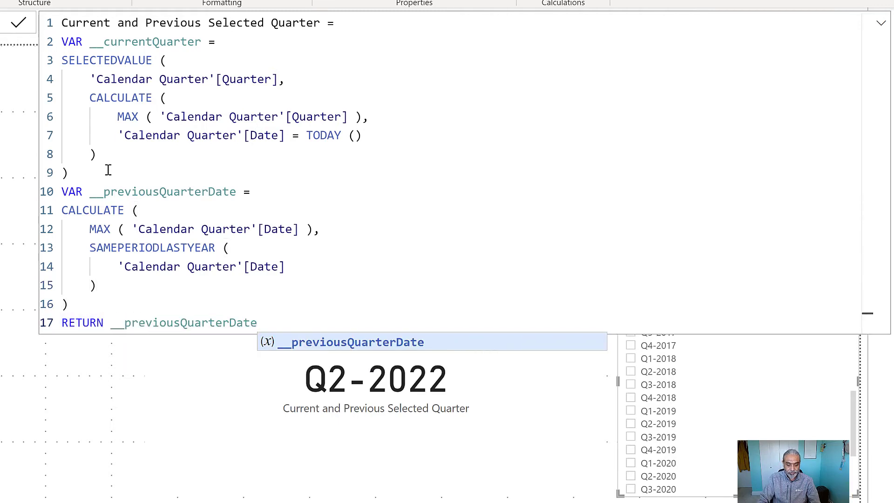
key(Escape)
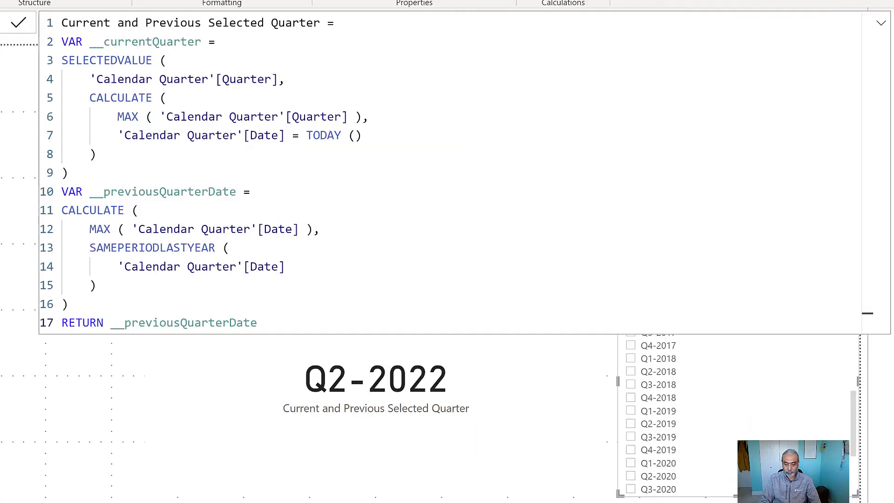
click(526, 433)
drag(378, 414, 213, 411)
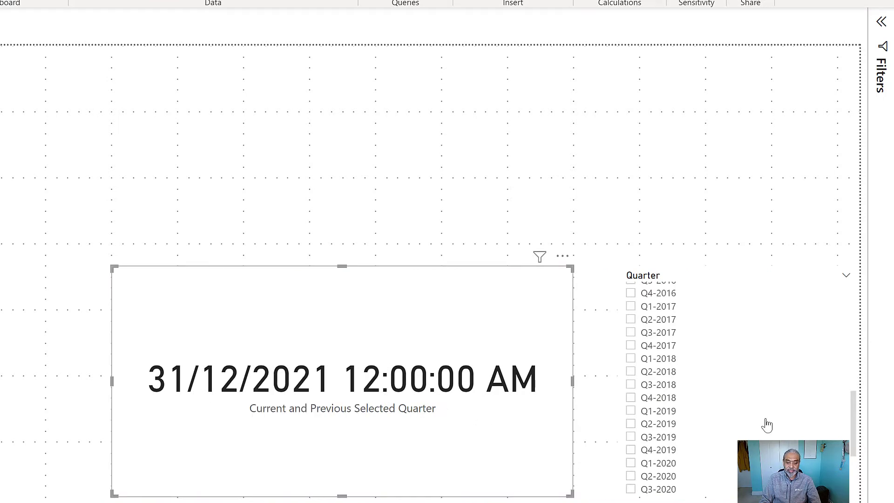
Step: Test the measure by selecting Q3-2021 in the Quarter slicer and checking the result card
scroll(749, 429, down, 3)
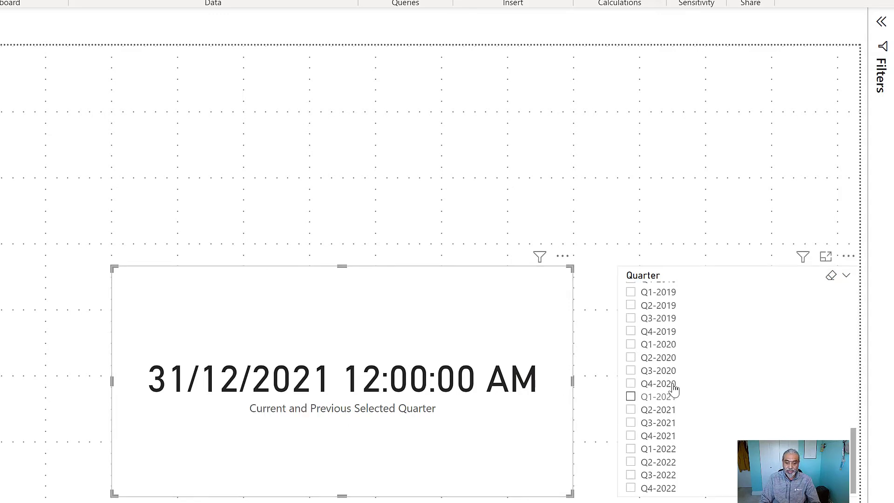
click(666, 428)
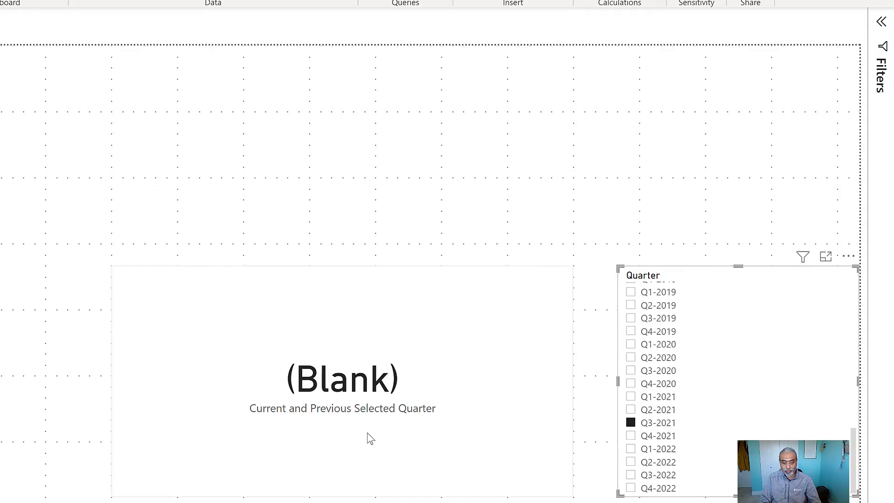
click(345, 390)
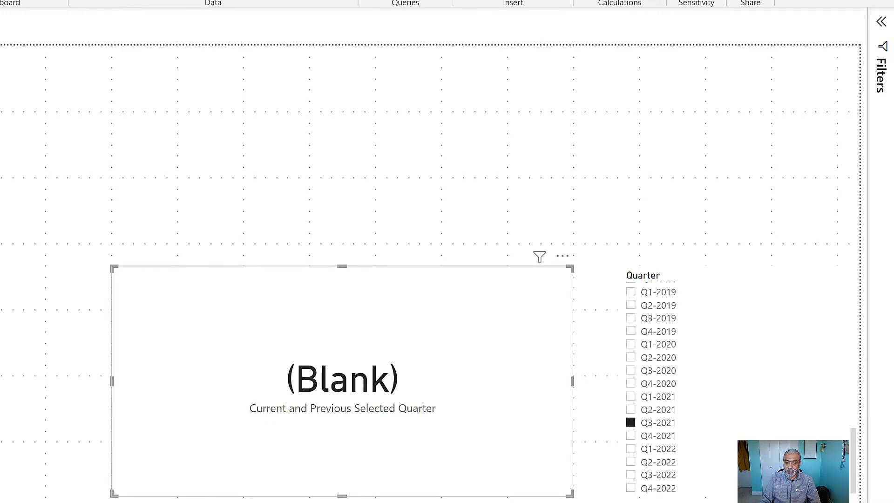
Step: Mark the Calendar Quarter table as a date table, using Date as its date column
click(55, 78)
click(119, 114)
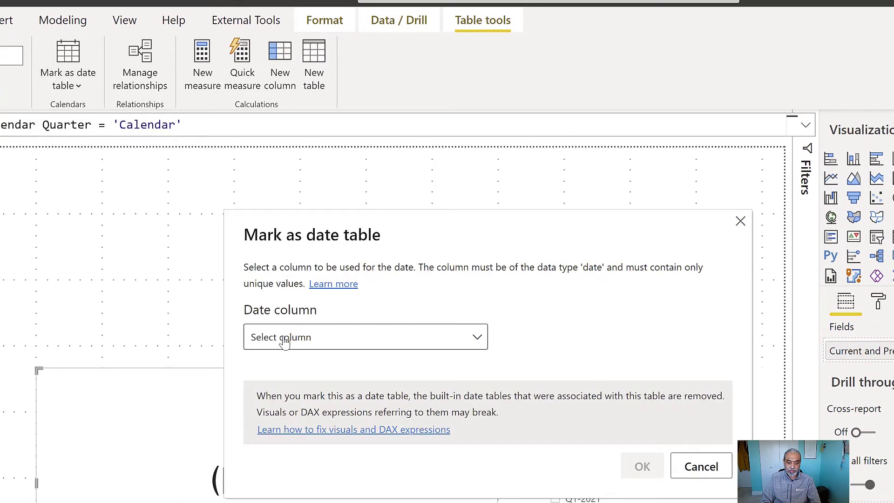
click(285, 339)
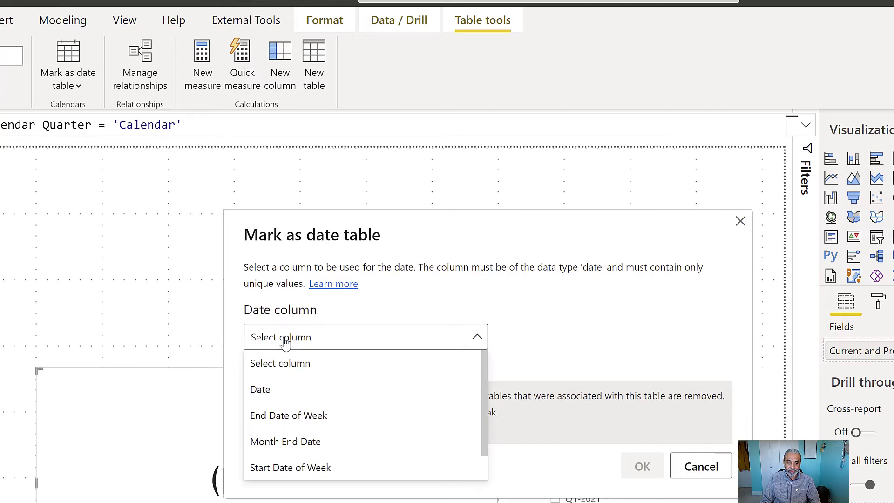
click(265, 390)
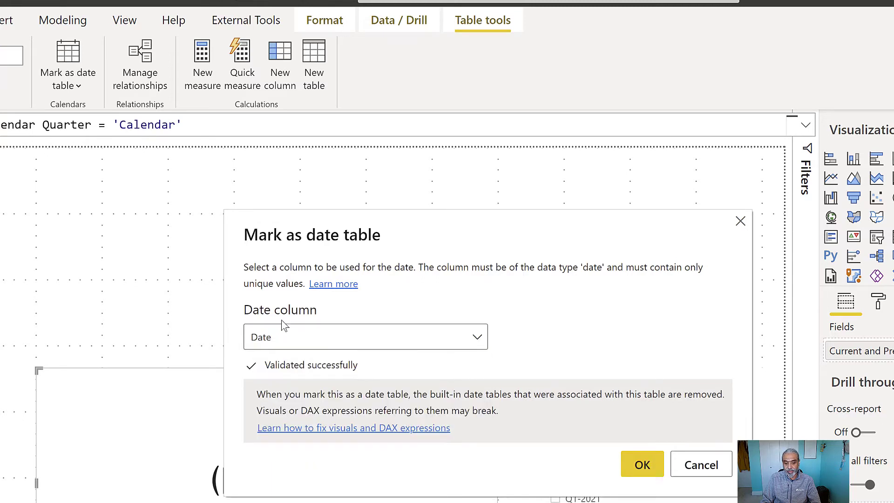
click(642, 465)
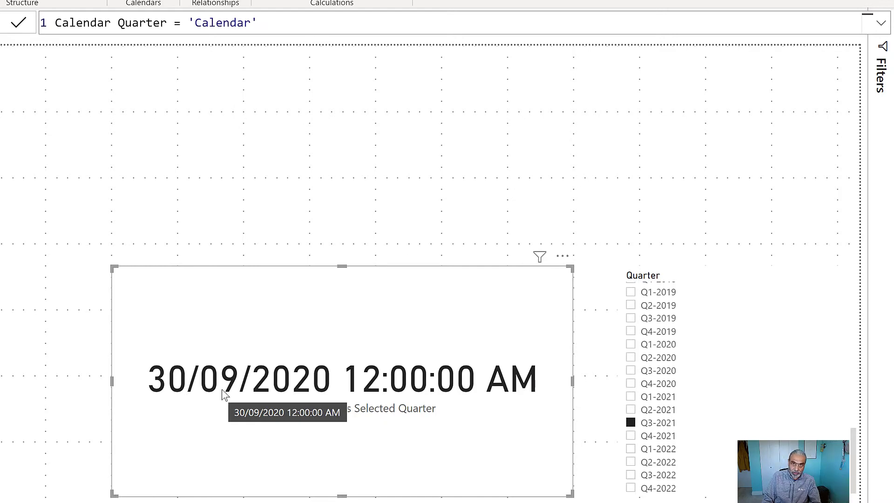
Step: Check the card's date with Q1-2021 selected in the Quarter slicer, and clear that selection
click(661, 398)
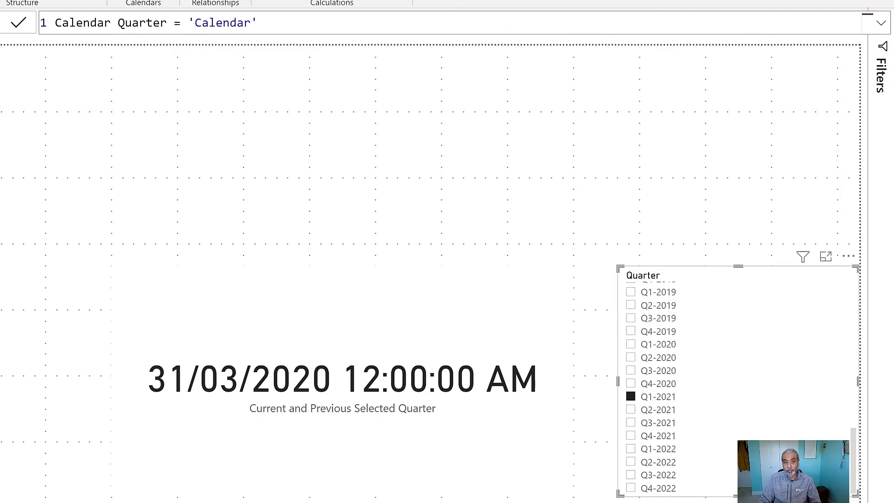
click(392, 427)
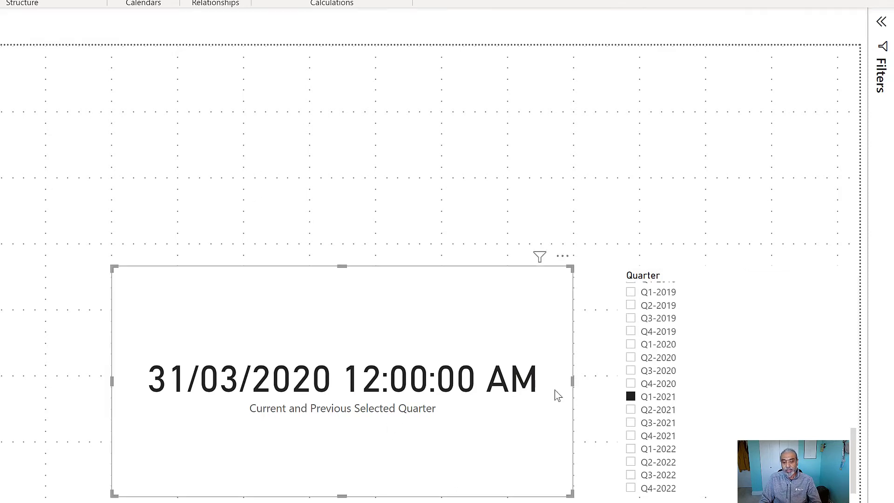
click(653, 400)
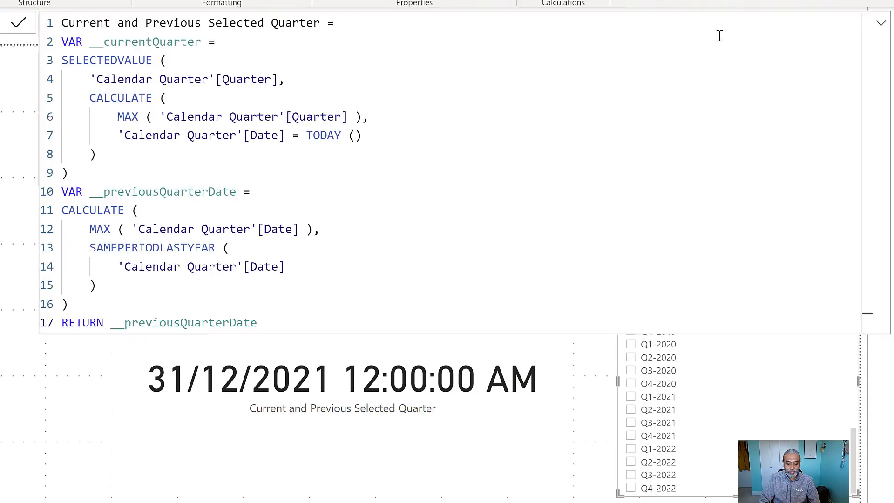
Step: Insert a CALCULATETABLE call on a new line inside SAMEPERIODLASTYEAR, above the existing 'Calendar Quarter'[Date] argument
click(249, 244)
key(Return)
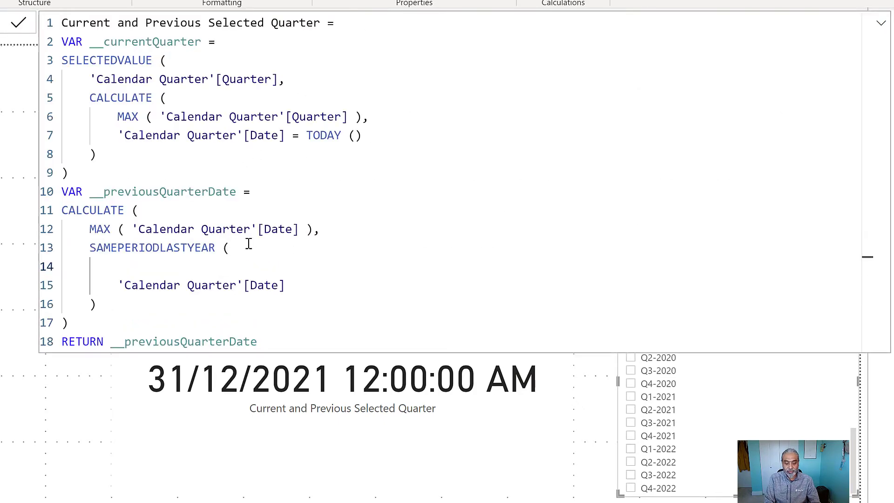
text(CALCULATE)
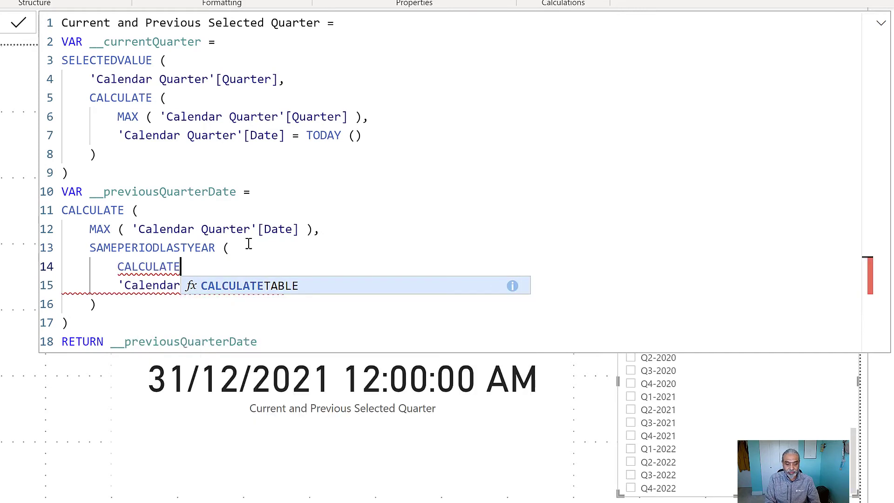
key(Tab)
key(BackSpace)
text(()
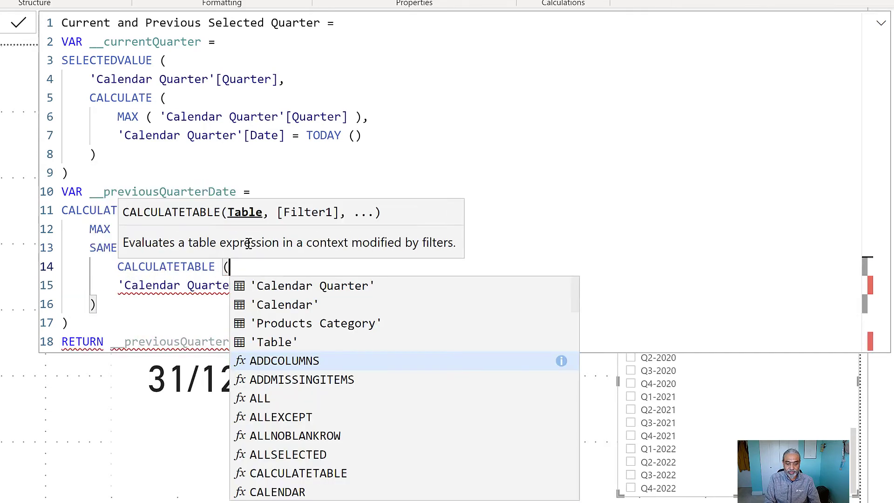
key(Down)
key(Escape)
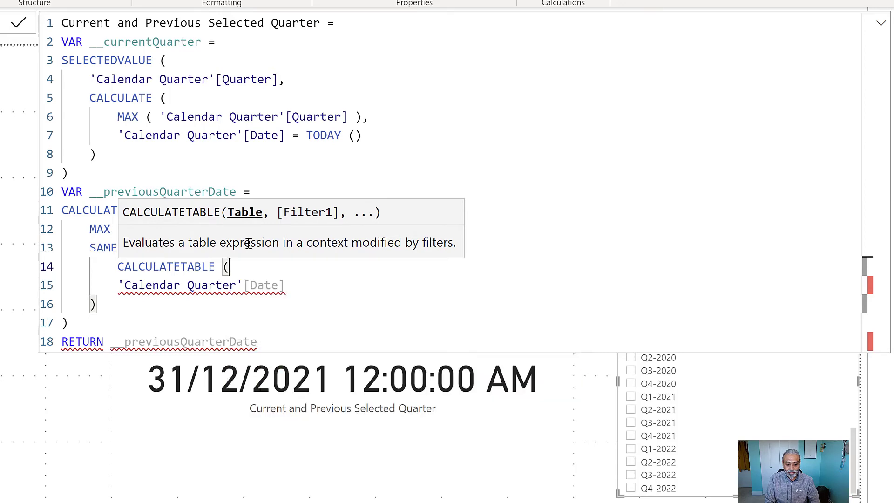
Step: Enter VALUES ( 'Calendar Quarter'[Date] ) as the table argument of CALCULATETABLE, followed by a comma and a new line
key(Return)
text(VALUES )
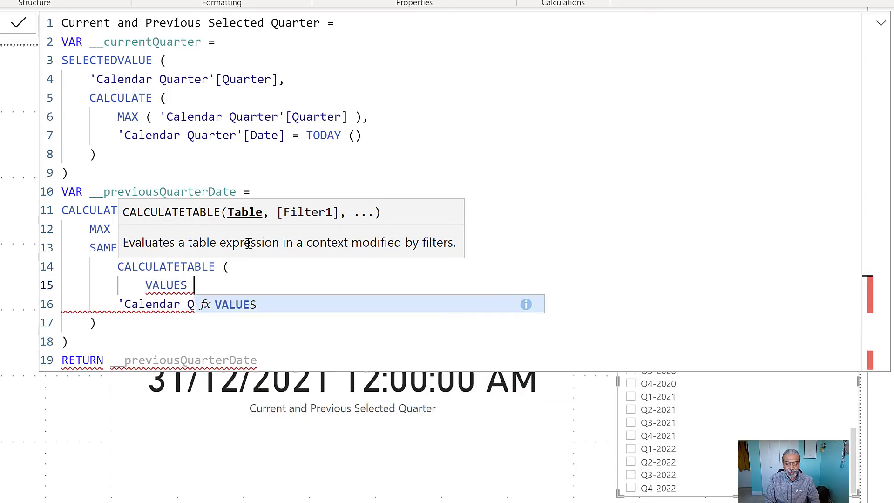
text(( 'Calendar )
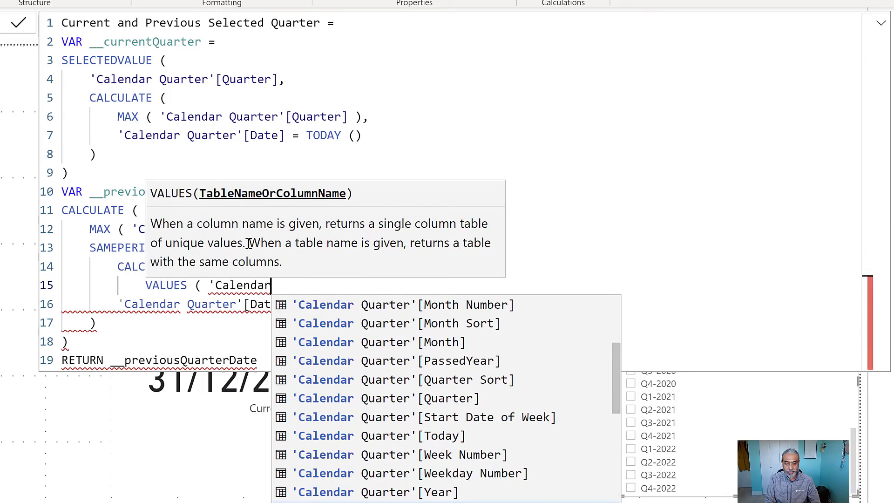
text(QuRTER[dATE)
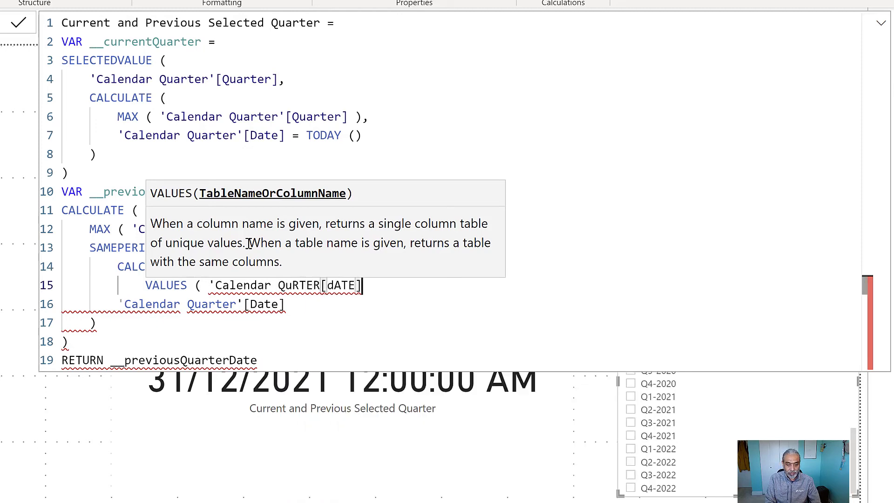
key(BackSpace)
key(BackSpace)
key(BackSpace)
key(BackSpace)
key(BackSpace)
key(BackSpace)
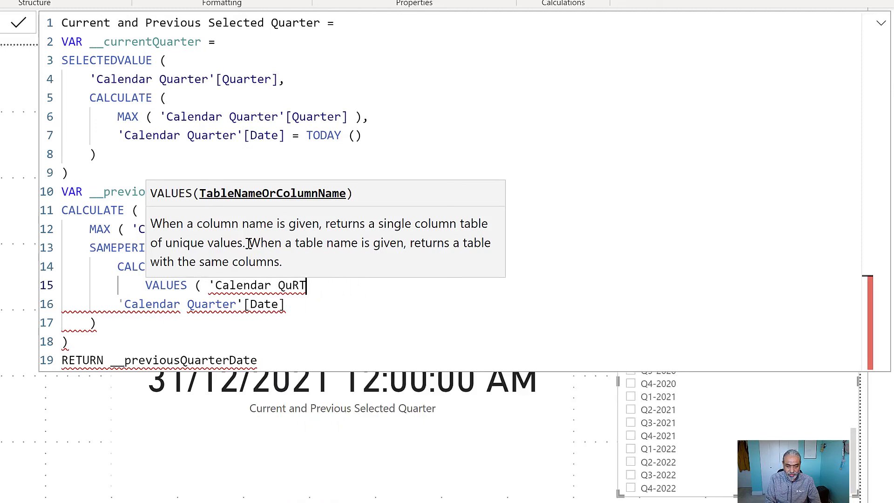
text(u)
key(Tab)
text([Da)
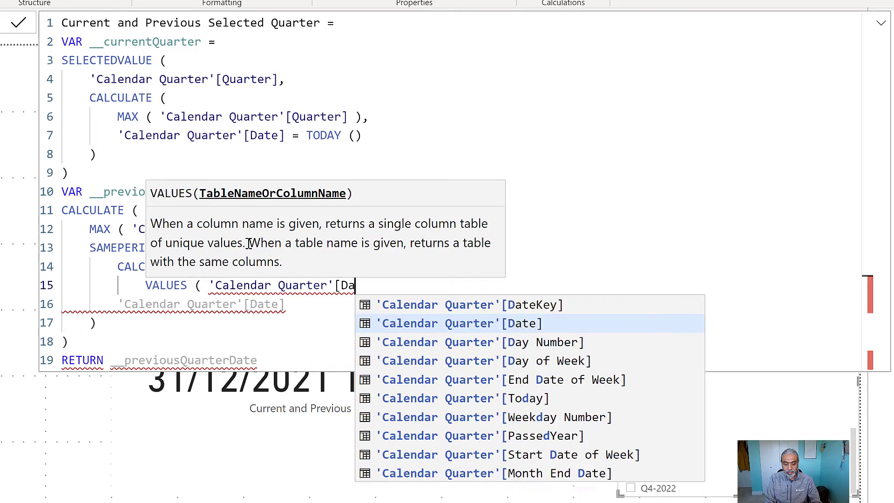
text(te] ))
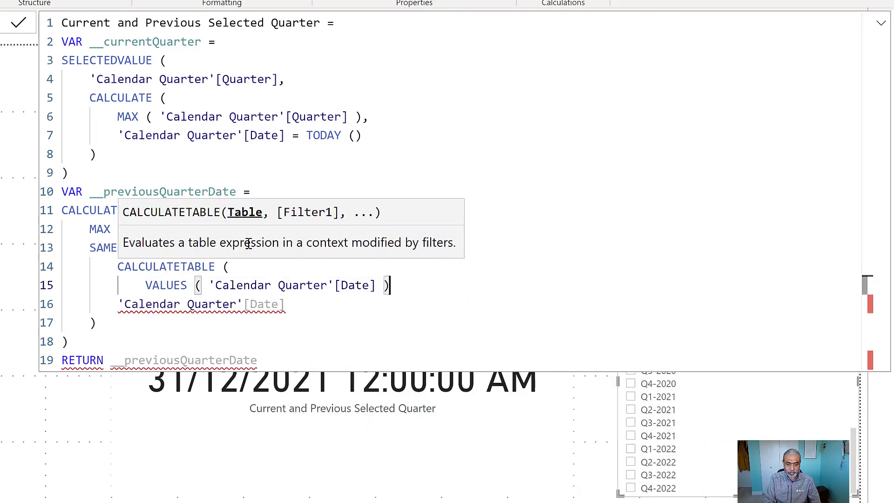
text(,)
key(shift+Return)
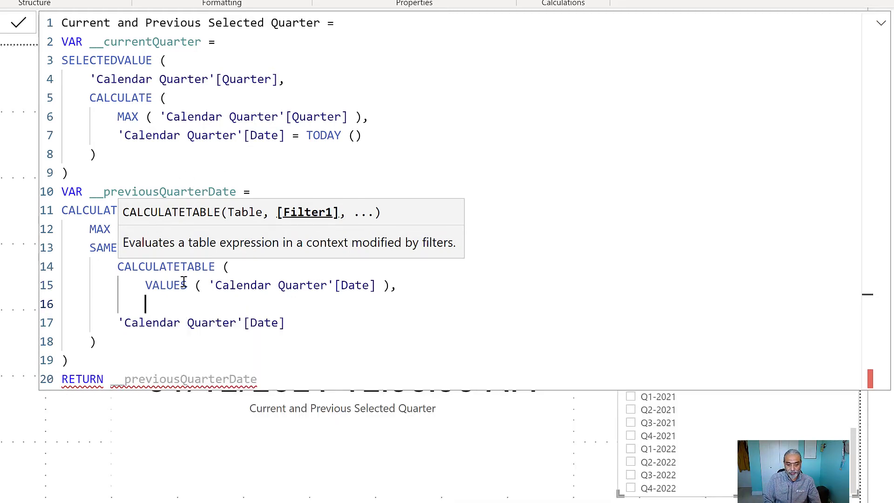
Step: Add KEEPFILTERS ( 'Calendar Quarter'[Date] <= TODAY() ) as the filter of CALCULATETABLE and close the call on a new line
drag(145, 285, 398, 278)
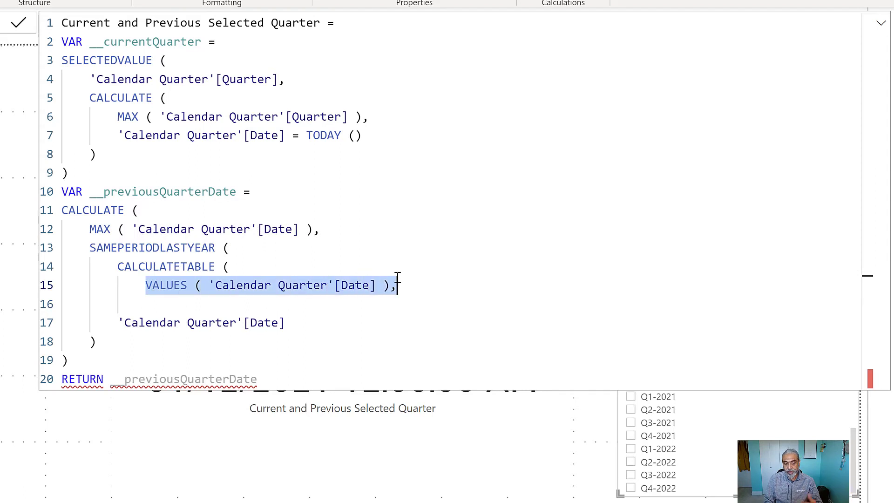
click(186, 303)
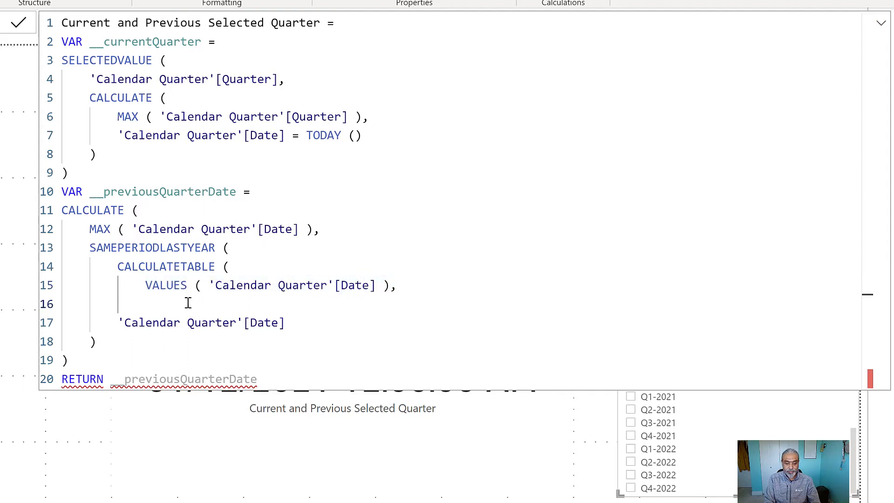
text(KEEPFILTER )
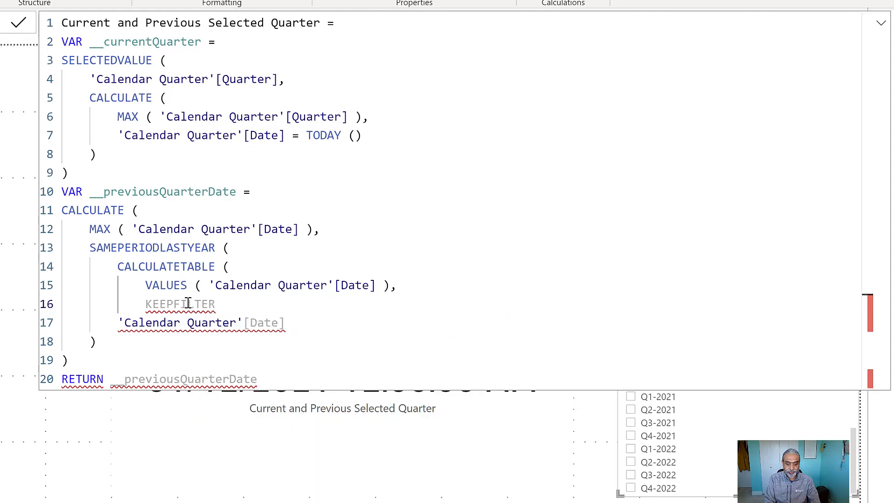
text(S ( )
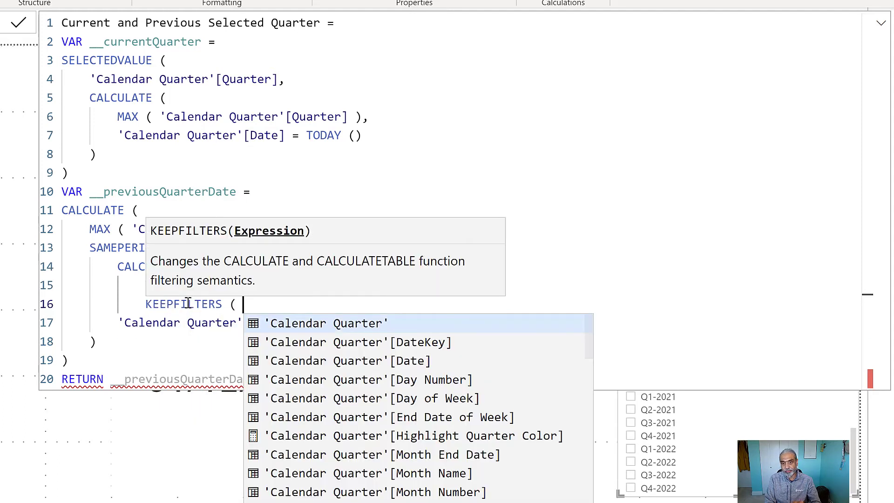
text('Calen)
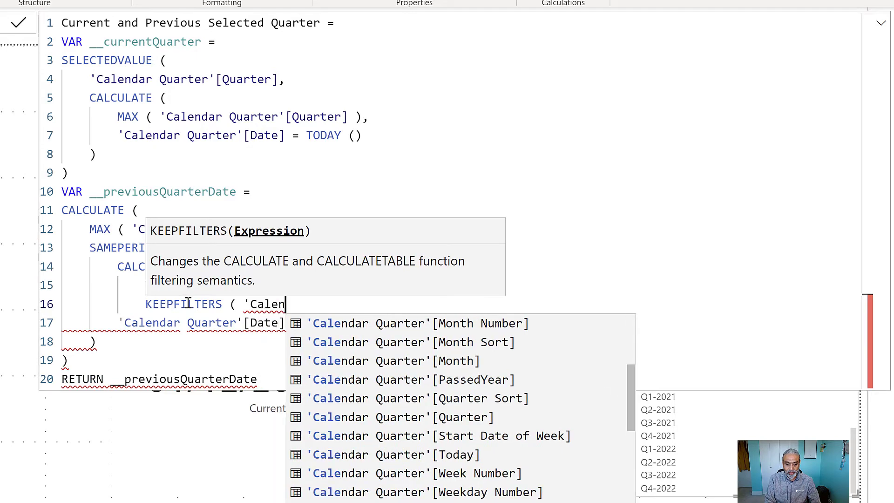
text(dar Quarter)
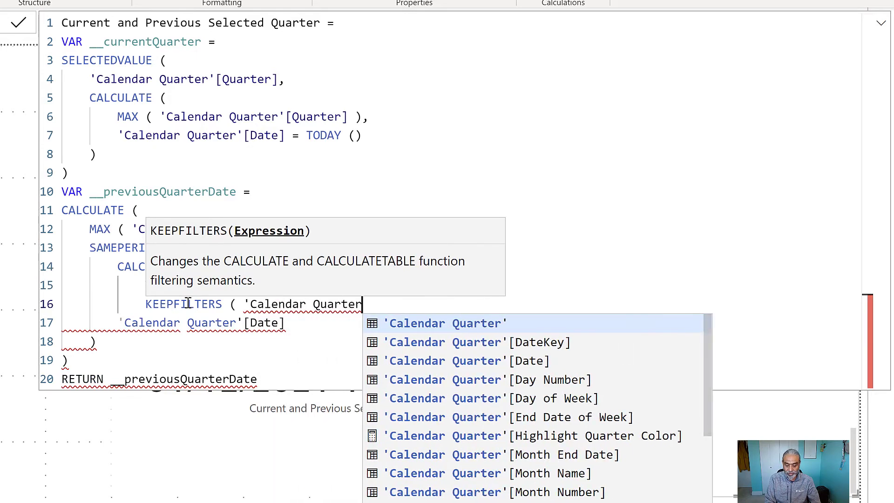
text('[Da)
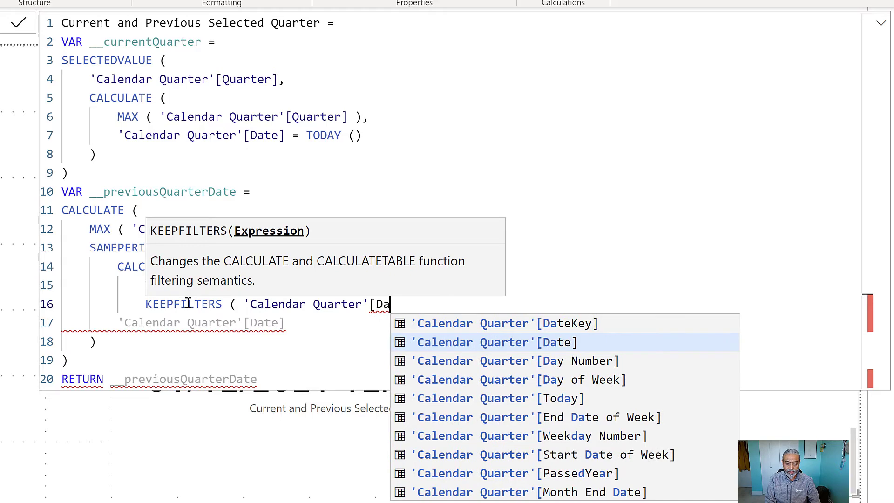
key(Tab)
text(<)
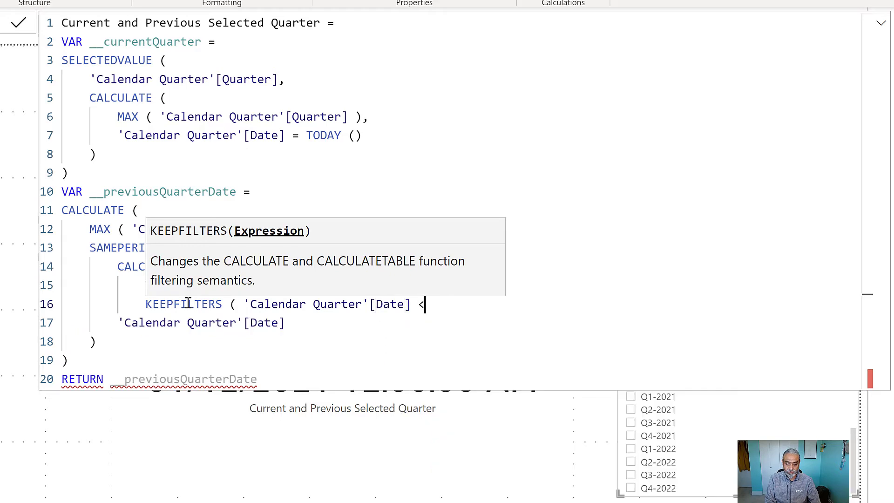
text(= TODAY)
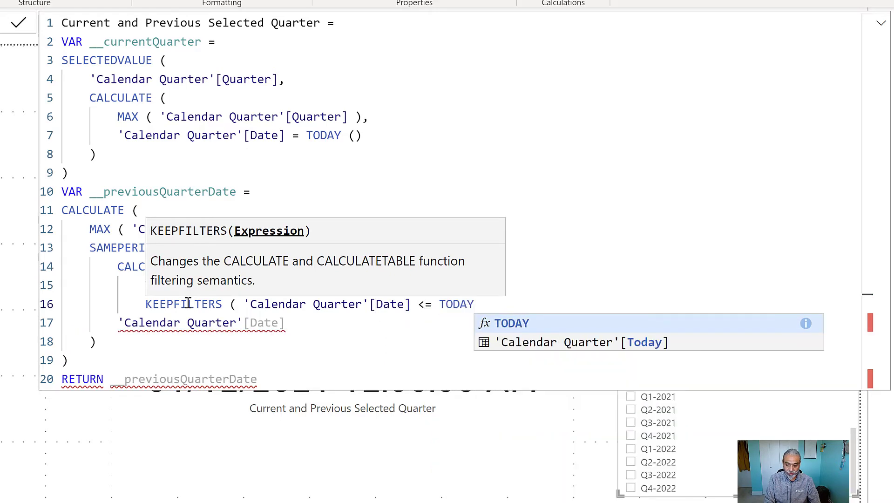
text(() ))
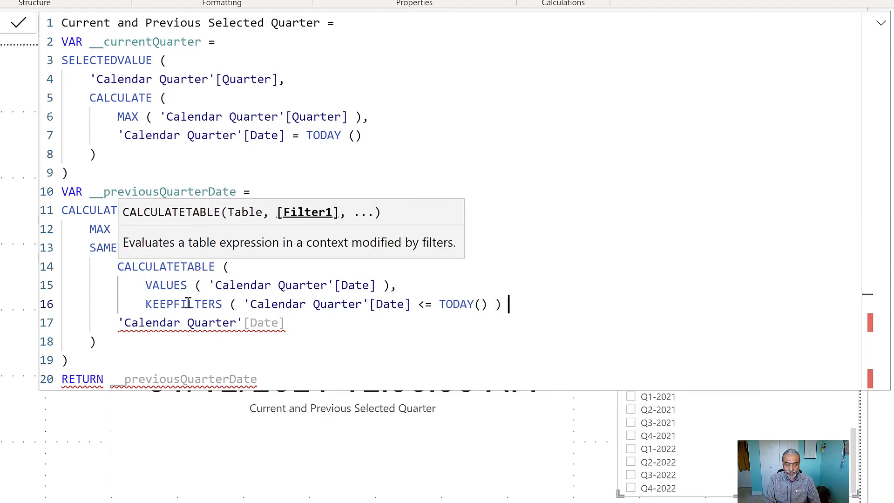
key(Return)
text())
Step: Delete the leftover 'Calendar Quarter'[Date] argument line below the CALCULATETABLE call inside SAMEPERIODLASTYEAR
key(Down)
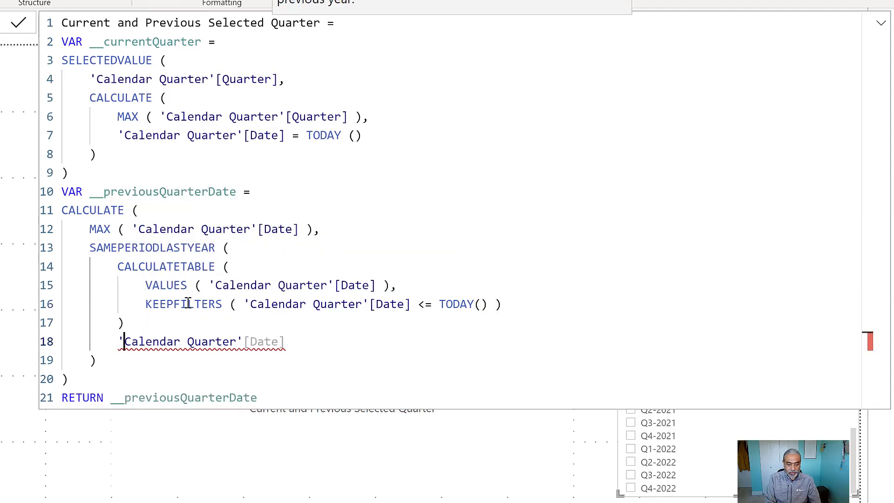
key(shift+Down)
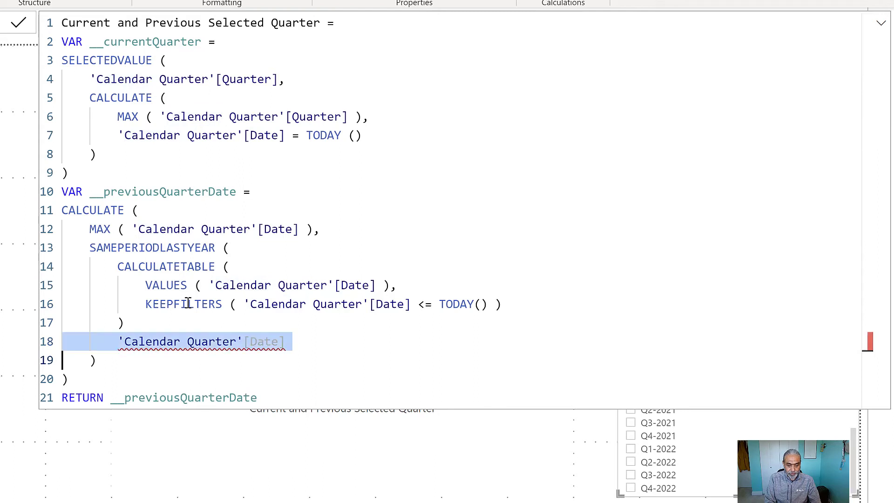
key(Delete)
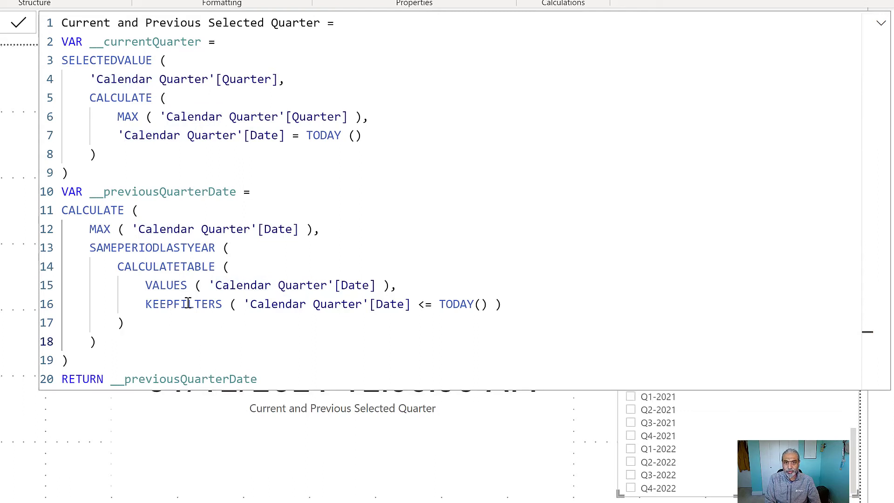
key(Down)
drag(148, 285, 386, 283)
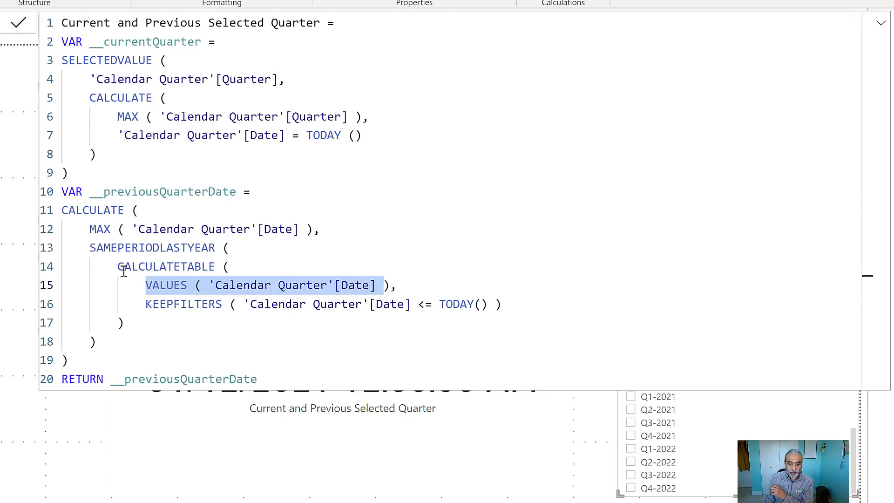
drag(114, 273, 166, 330)
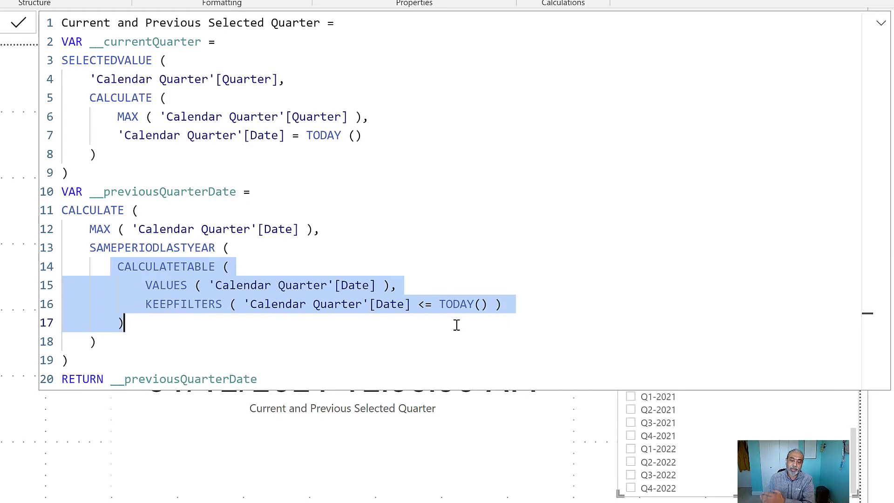
key(Right)
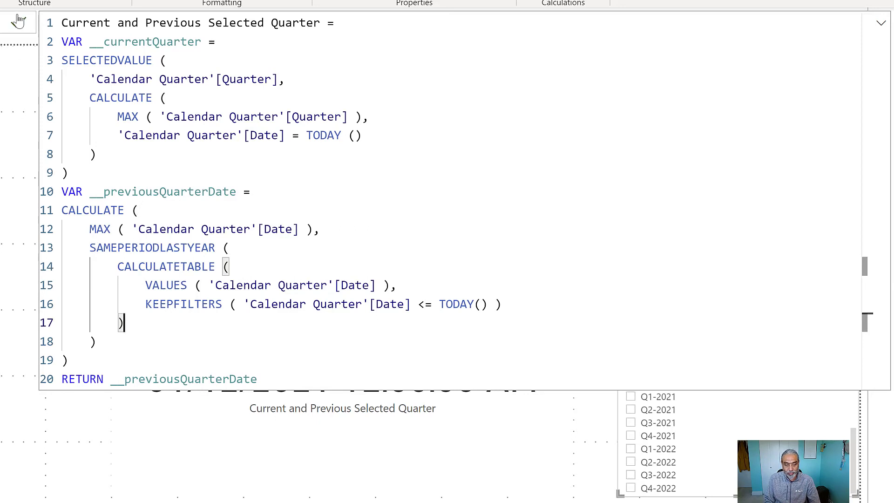
Step: Commit the measure and move the card slightly up and to the left on the report canvas
click(405, 475)
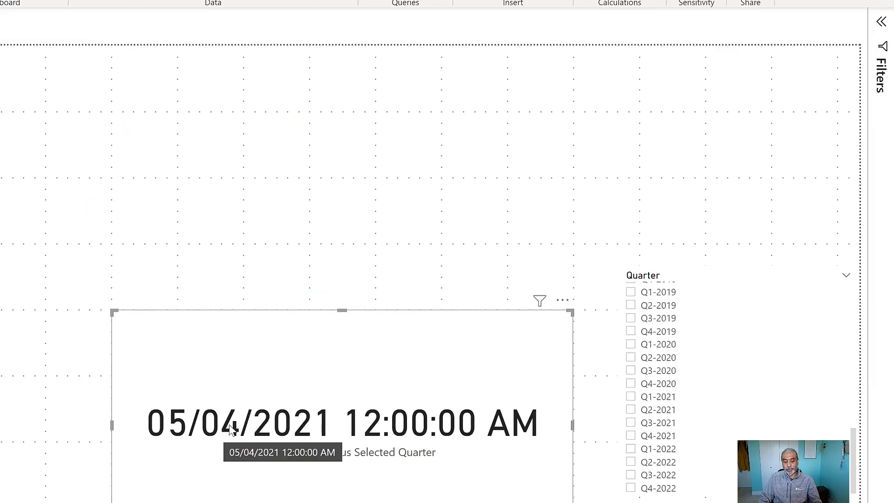
drag(341, 330, 340, 305)
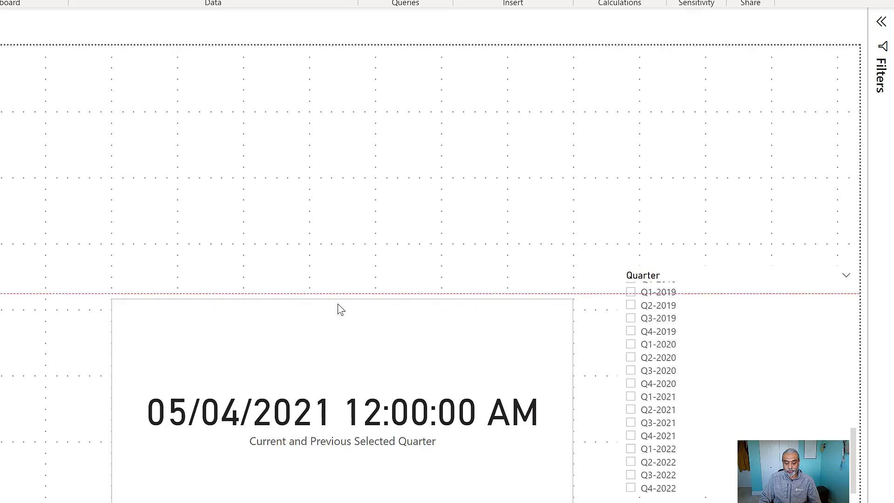
drag(340, 359, 328, 360)
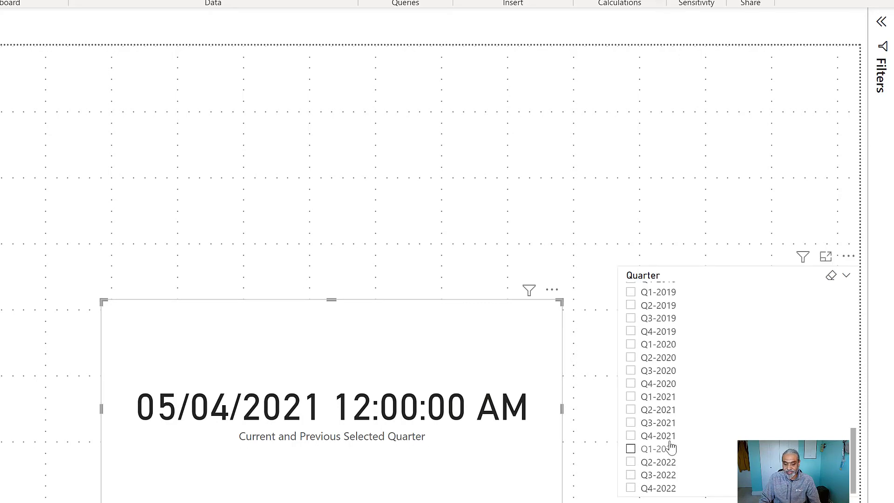
Step: Check the card's date with Q3-2020 and with Q1-2020 selected in the Quarter slicer, and clear the selection
click(653, 372)
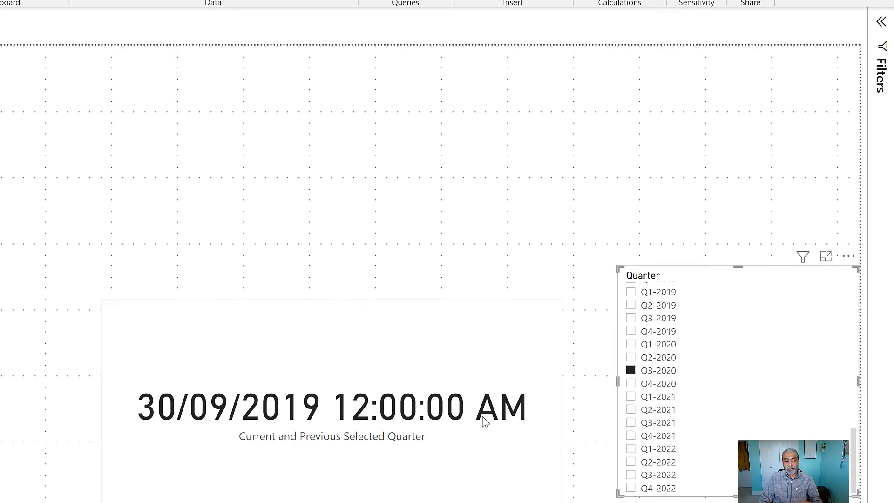
click(656, 345)
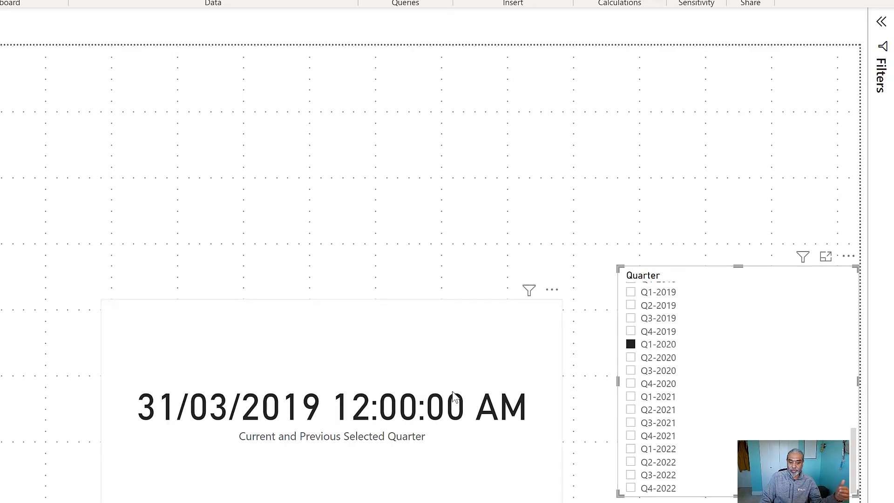
click(672, 346)
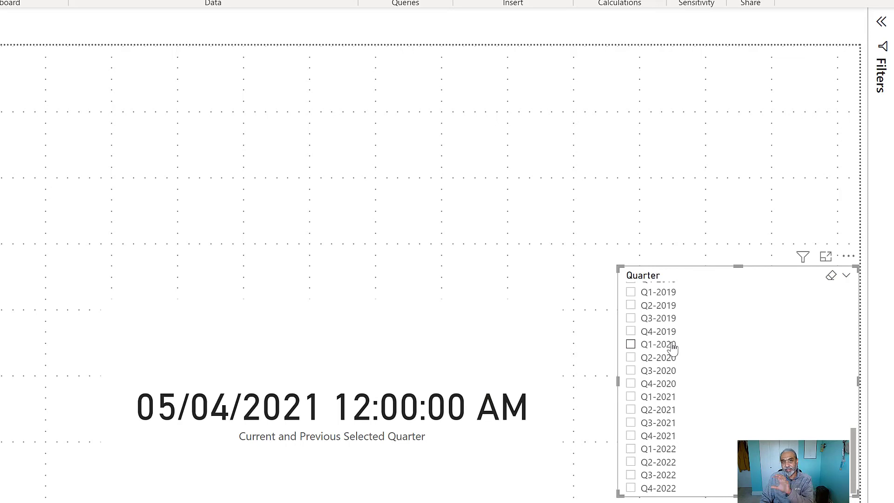
Step: Reopen the measure's formula and start a variable __previousQuarter with a CALCULATE call, above the RETURN line
click(210, 490)
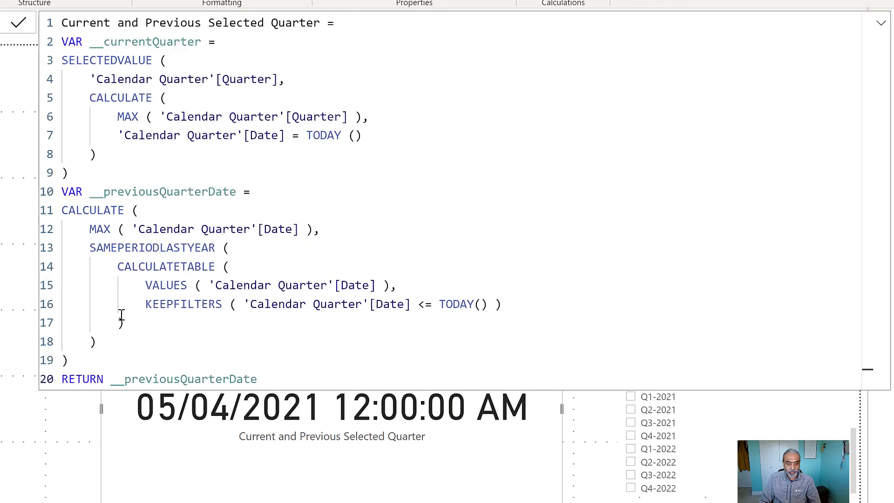
scroll(154, 283, down, 2)
click(92, 305)
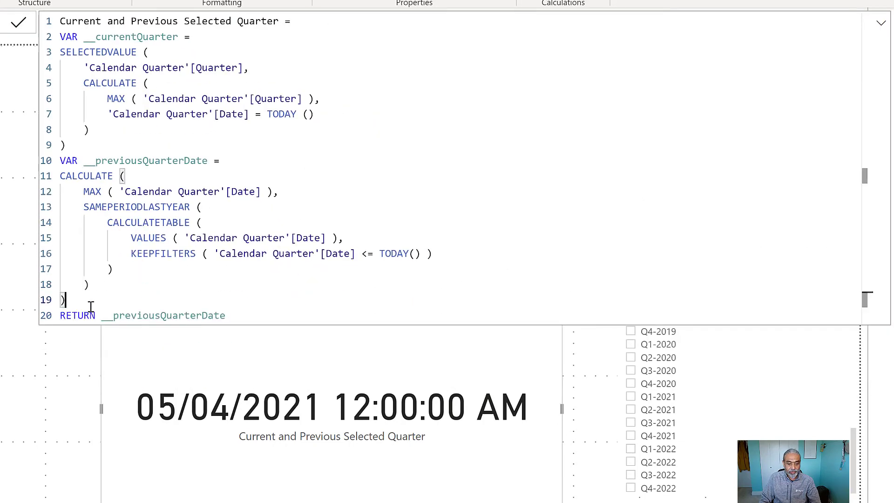
key(Return)
text(VAR __previousQuarter =)
key(Return)
text(CALCULATE )
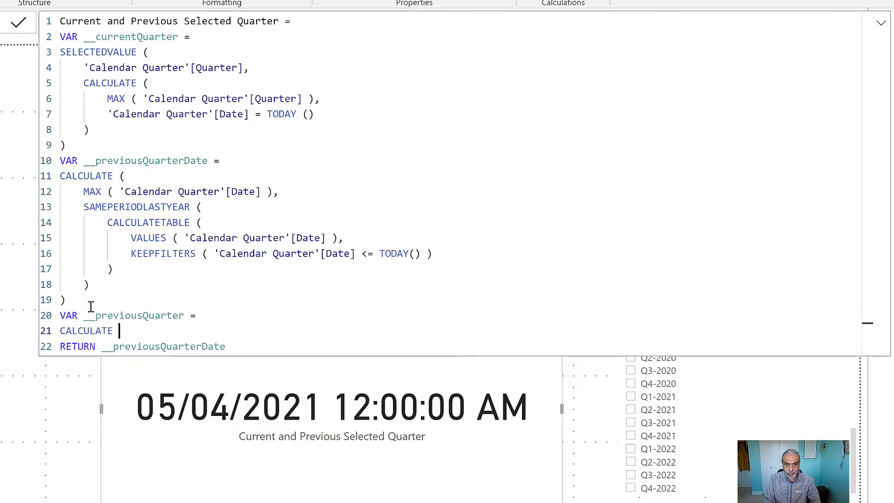
text(()
key(Return)
Step: Enter MAX ( 'Calendar Quarter'[Quarter] ) as the expression of the __previousQuarter CALCULATE, followed by a comma and a new line
text(M)
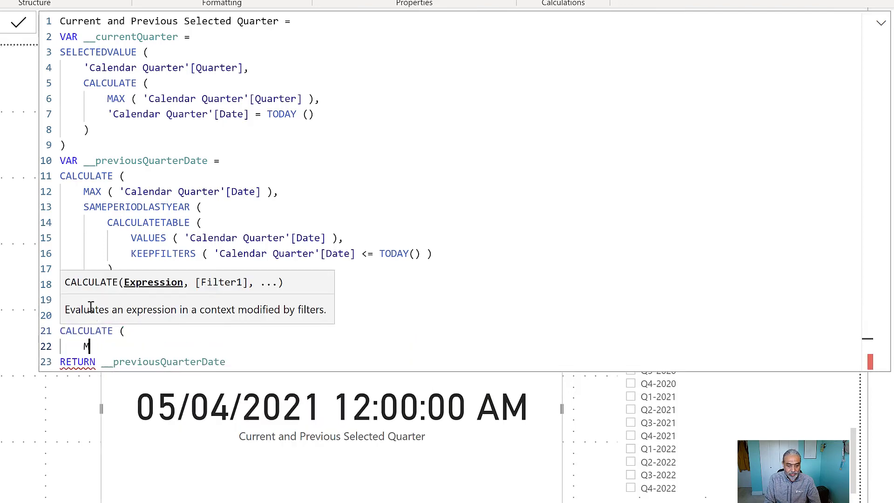
text(AX ( 'Calenda)
key(BackSpace)
key(BackSpace)
text(alendar Quarter'[Qu)
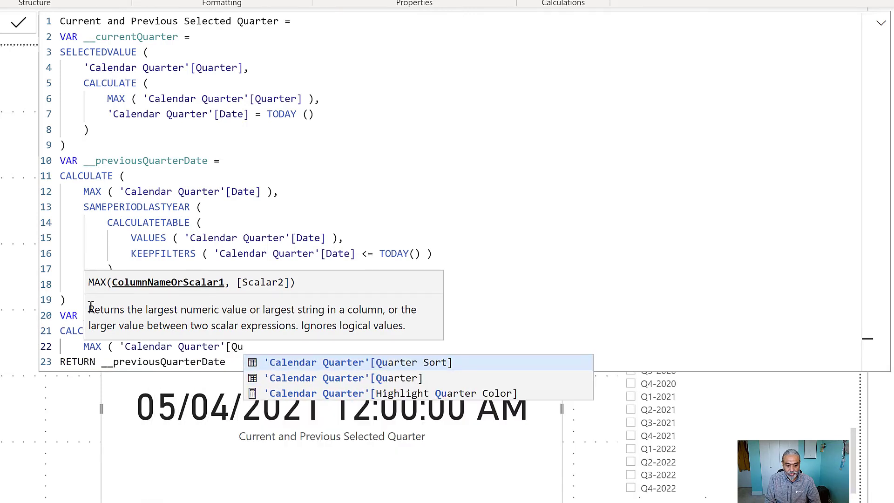
key(Down)
key(Tab)
text(),)
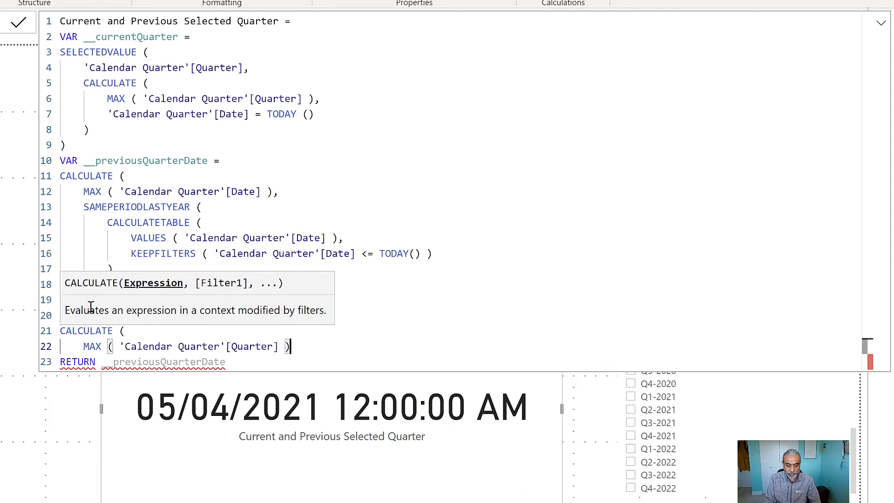
key(shift+Return)
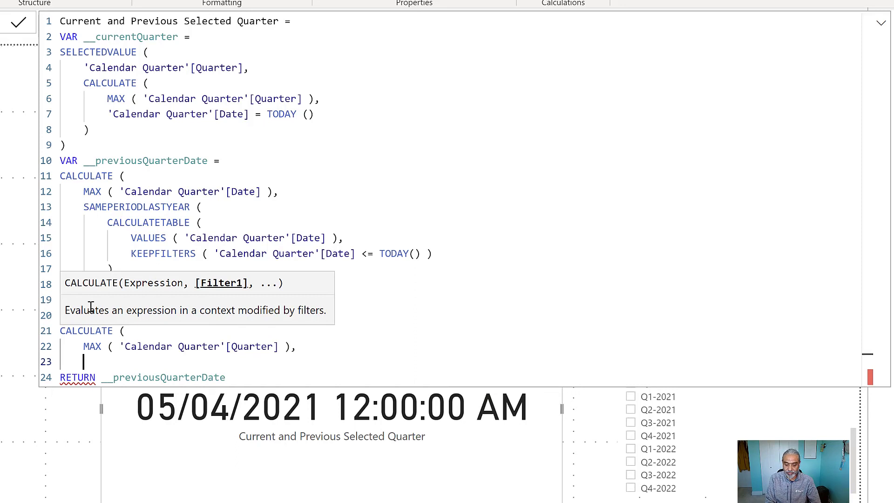
Step: Enter 'Calendar Quarter'[Date] = __previousQuarterDate as the filter of the __previousQuarter CALCULATE, followed by a new line
text('Calen)
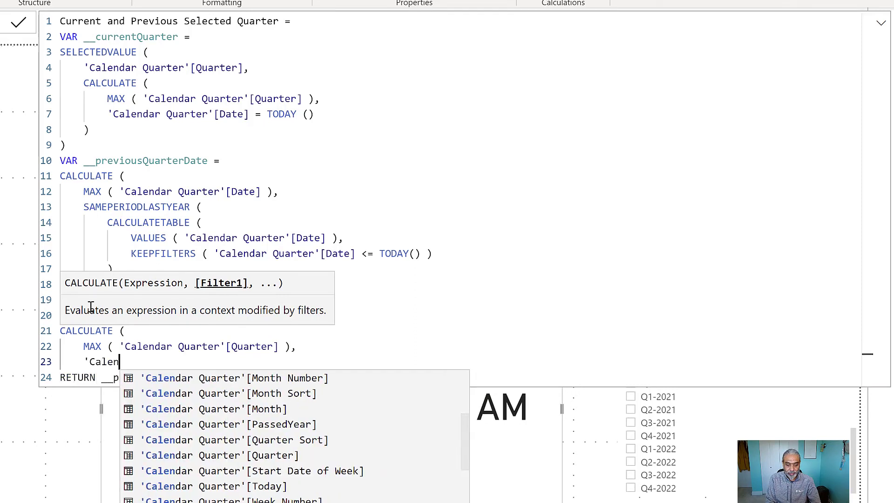
key(Up)
key(Tab)
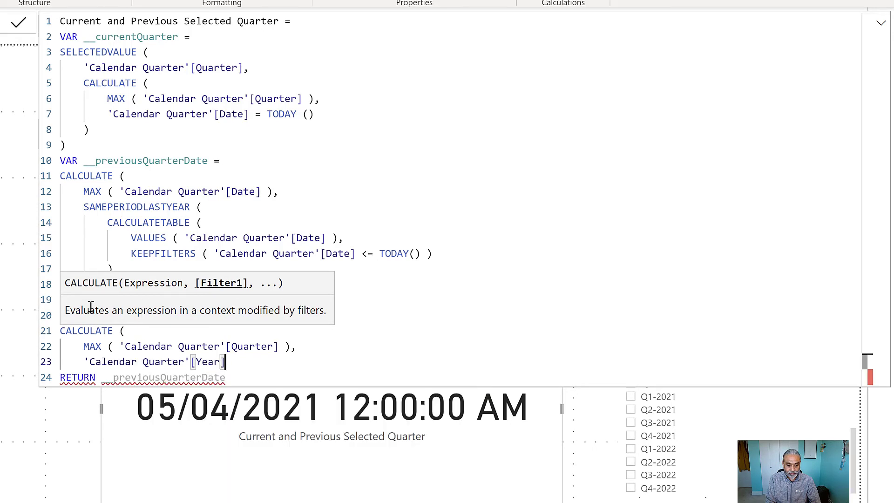
key(BackSpace)
key(BackSpace)
key(BackSpace)
key(BackSpace)
text(Date)
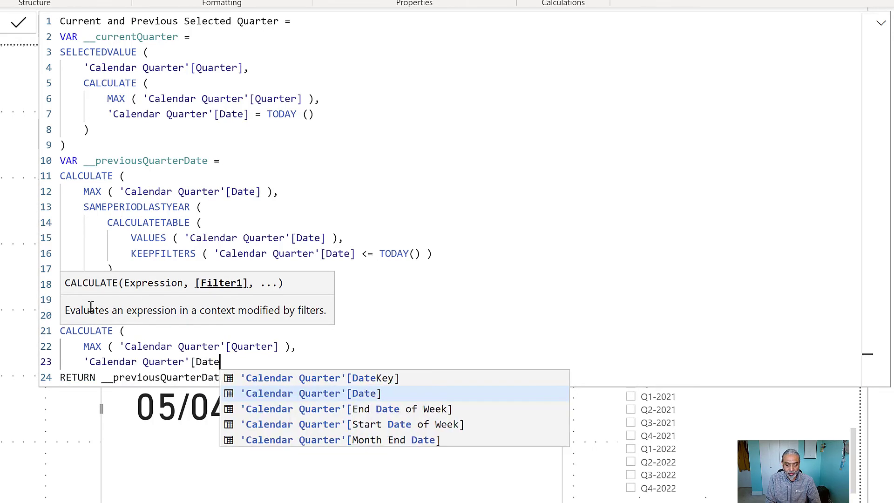
key(Tab)
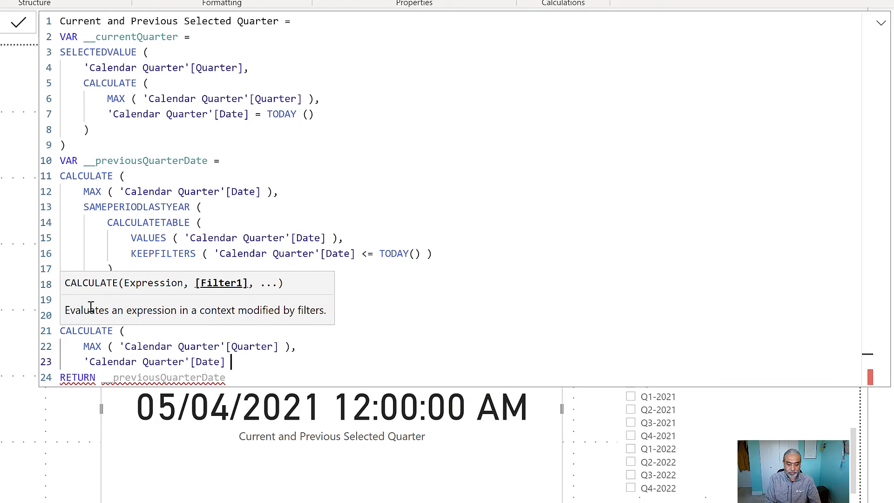
text(= __Prev)
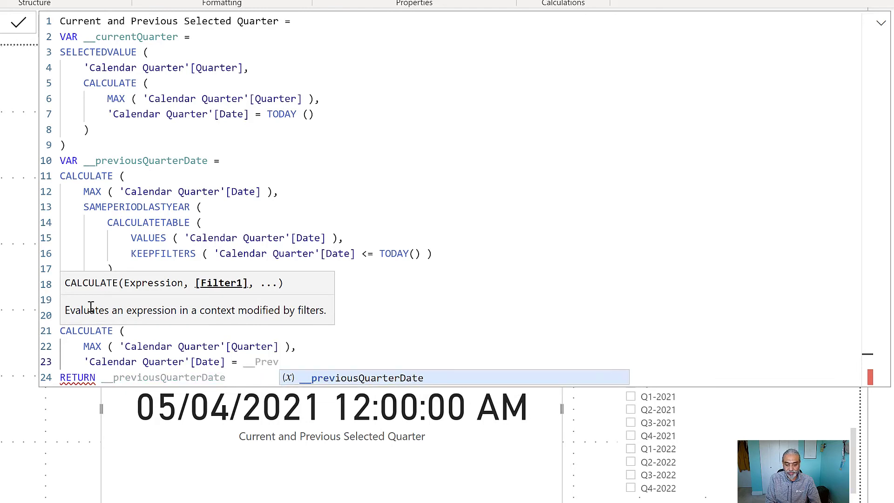
key(Tab)
key(Return)
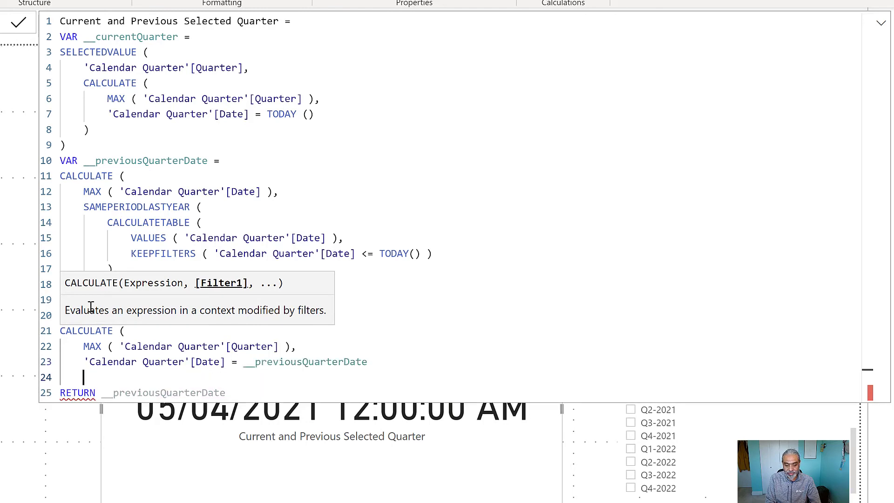
Step: Close the __previousQuarter CALCULATE with a parenthesis and commit the measure with __previousQuarter as its RETURN value
text())
key(Down)
click(130, 315)
double_click(135, 316)
key(ctrl+c)
double_click(159, 392)
key(ctrl+v)
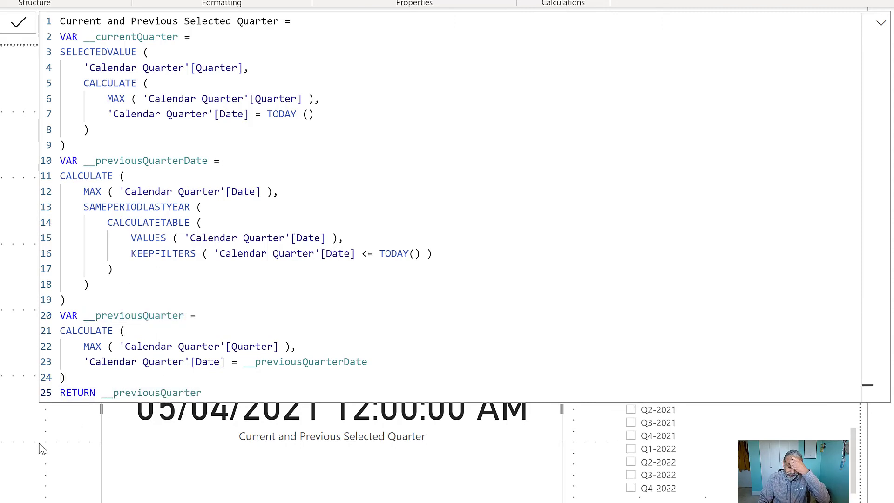
click(139, 482)
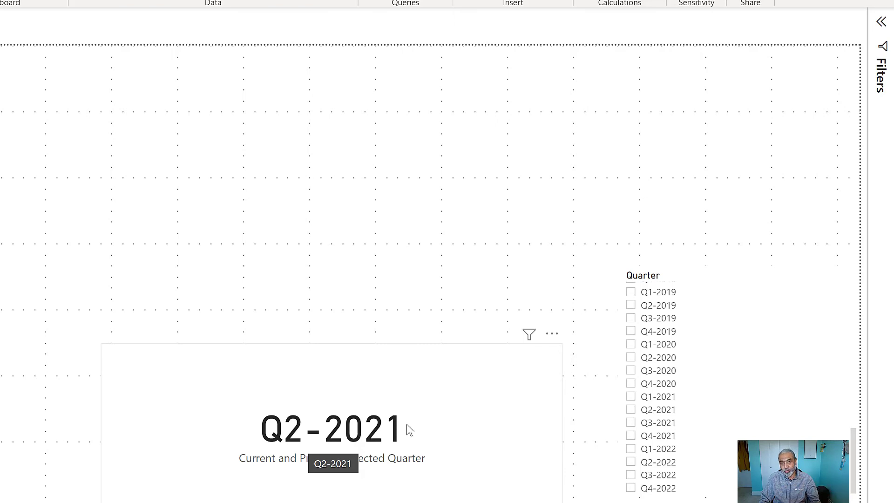
Step: Filter the Quarter slicer to Q2-2020 and change the measure's RETURN expression to __previousQuarter & " " & __currentQuarter
click(661, 367)
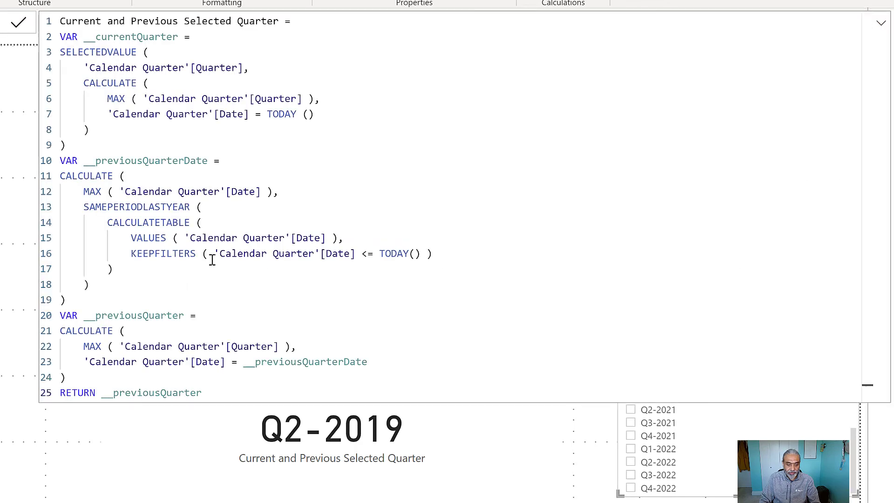
double_click(132, 37)
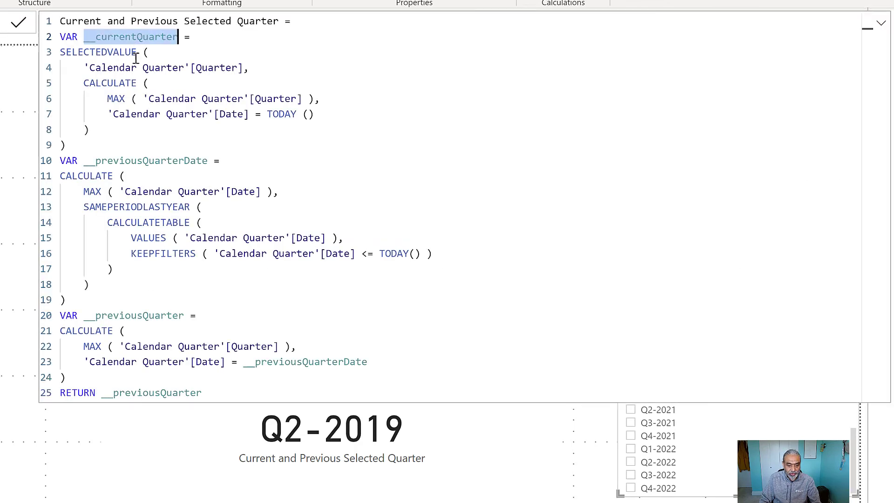
click(238, 396)
text(&)
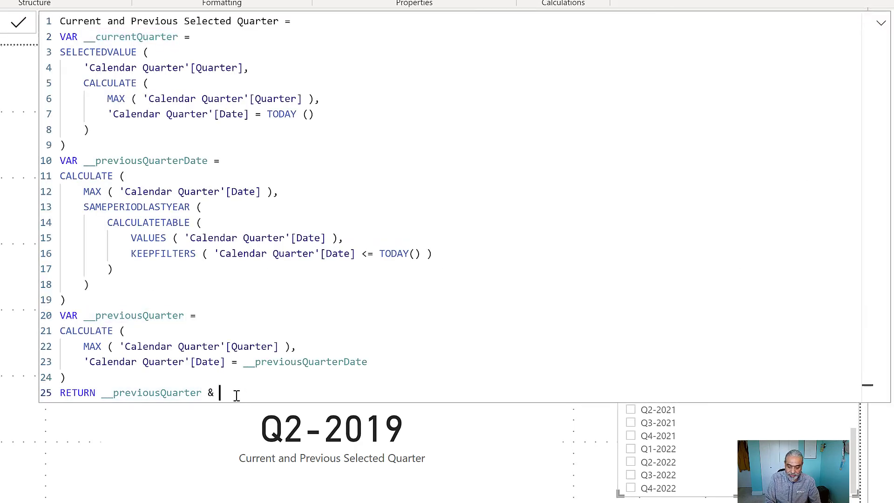
text( " " & __currentQuarter)
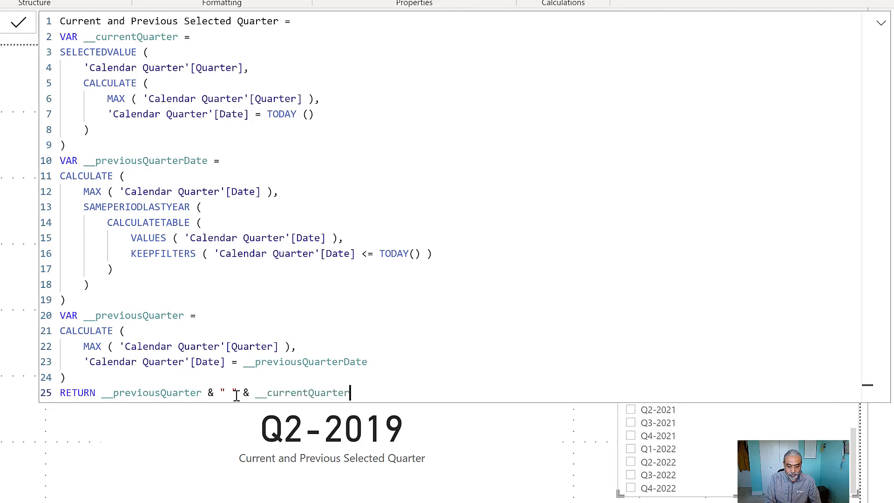
key(Return)
click(113, 475)
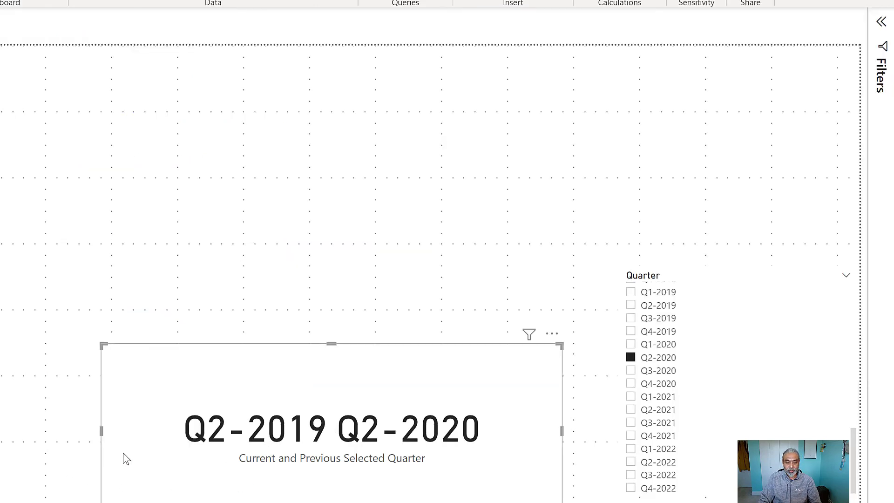
Step: Widen the card slightly and check its quarters with the Quarter slicer cleared and with Q4-2021 selected
drag(101, 433, 68, 431)
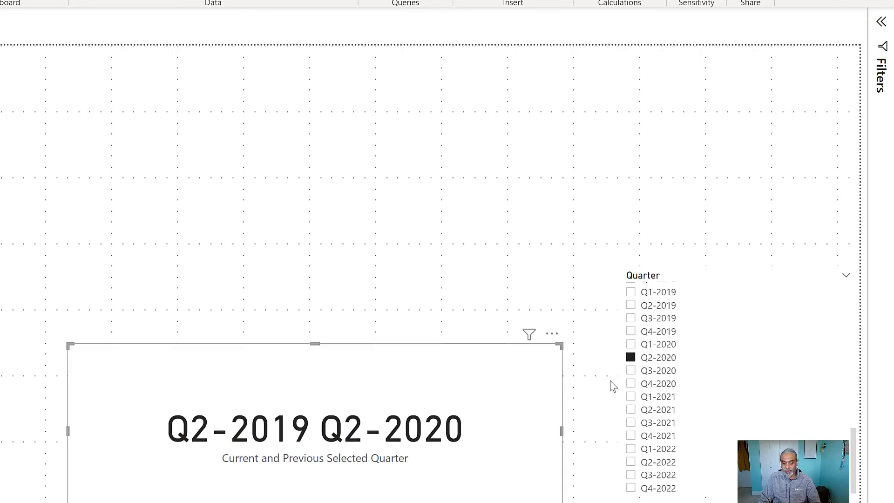
click(648, 362)
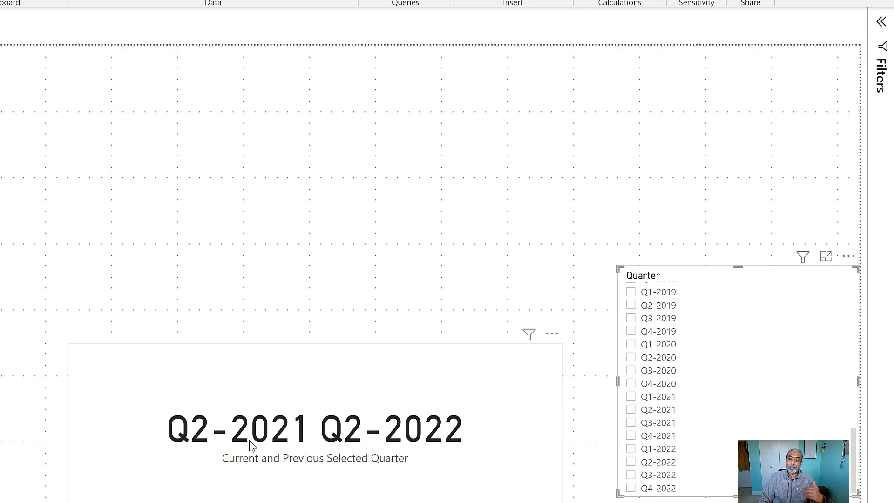
click(670, 437)
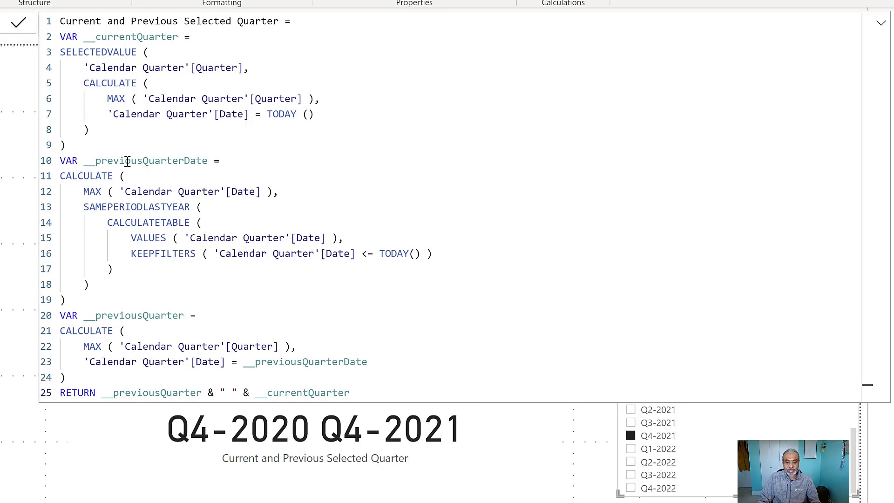
Step: Reopen the measure's formula and examine the __currentQuarter variable and where it is used
click(160, 37)
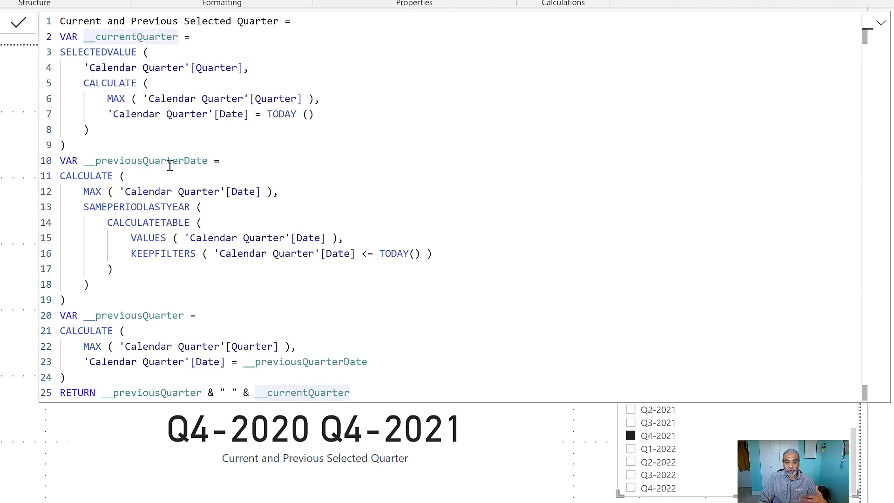